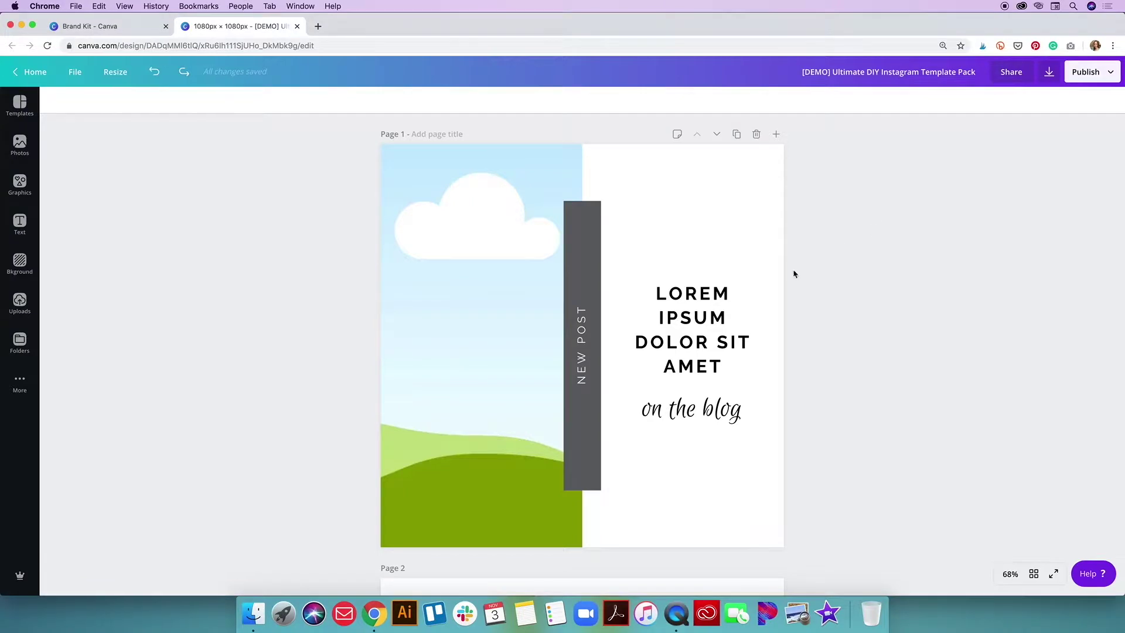
Replace the page 1 placeholder heading "Lorem ipsum dolor sit amet" with "How to edit text in Canva".
{"action": "left_click", "coordinate": [724, 302]}
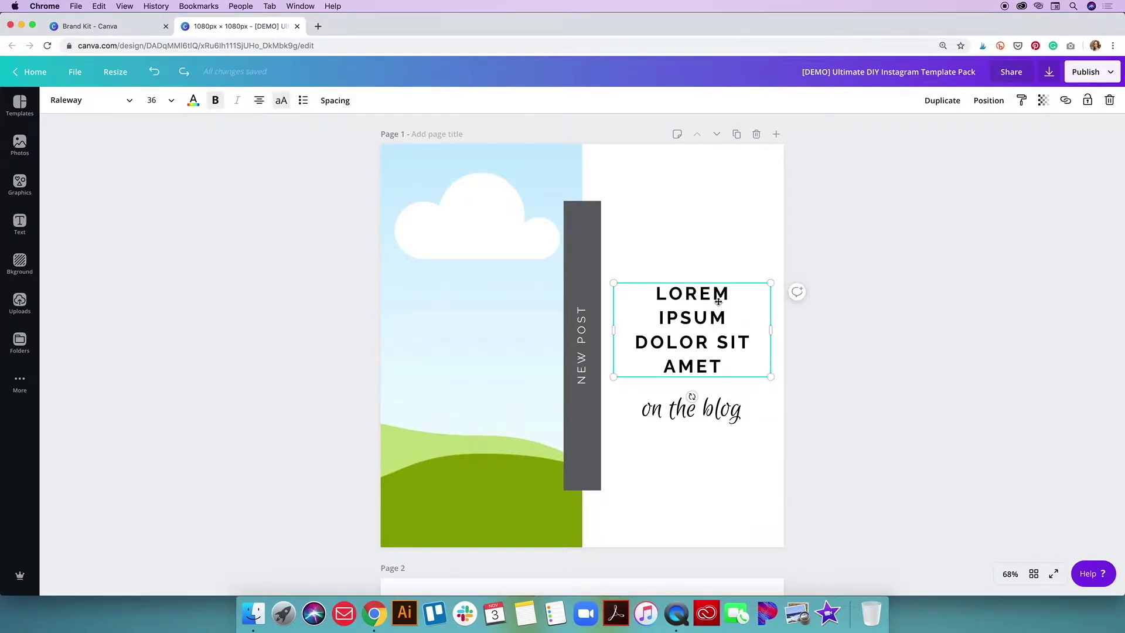
{"action": "left_click_drag", "start_coordinate": [655, 292], "coordinate": [790, 365]}
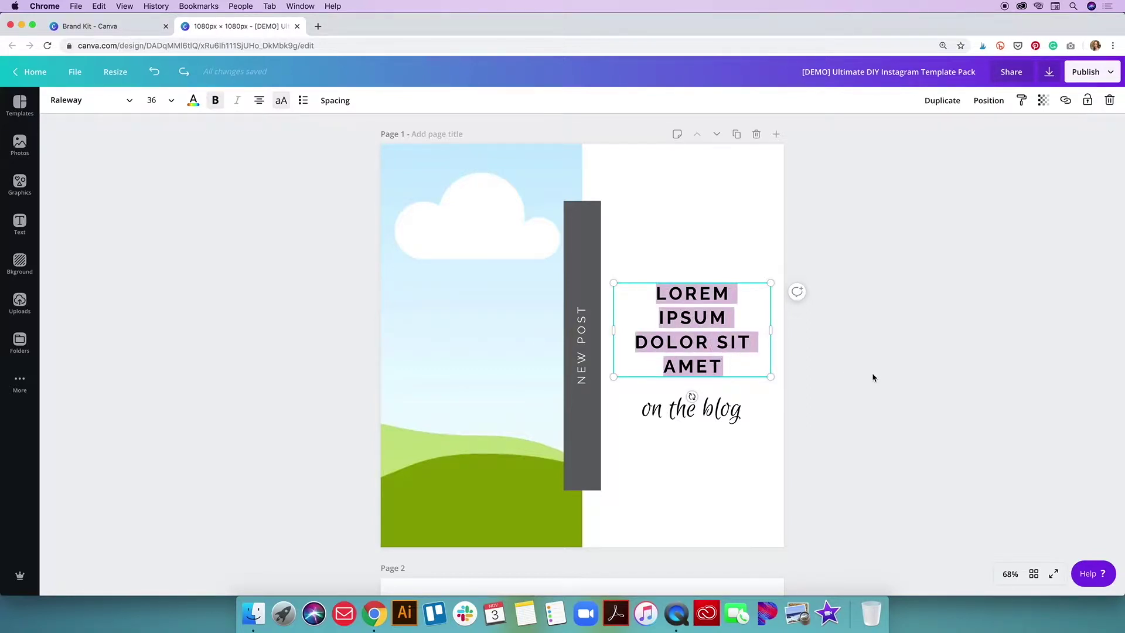
{"action": "type", "text": "HOW T"}
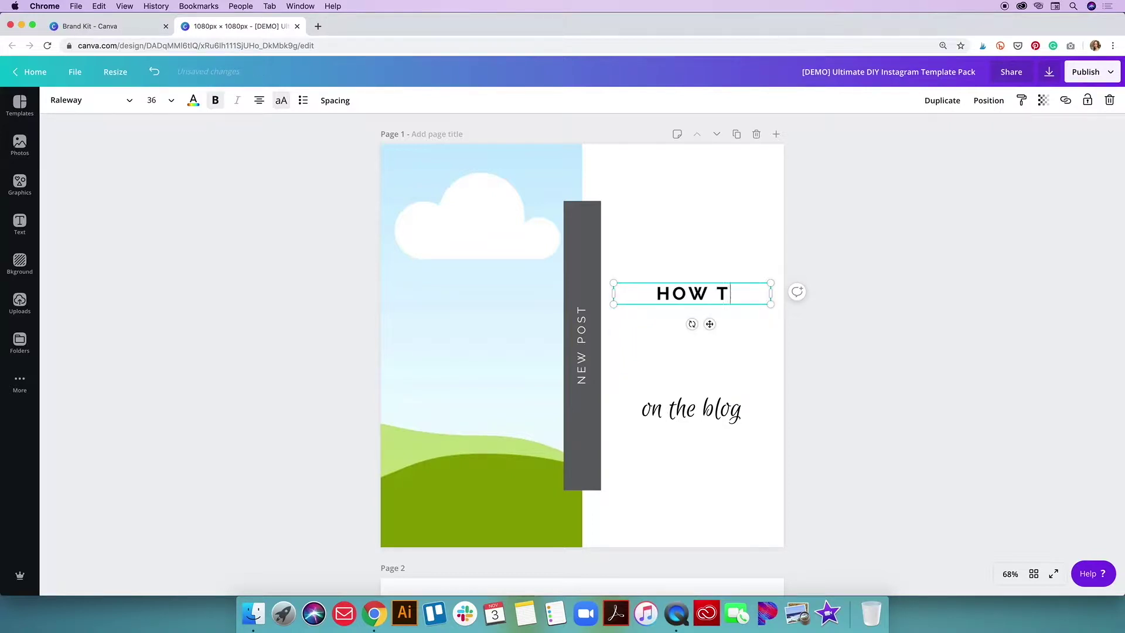
{"action": "type", "text": "O EDIT TEXT I"}
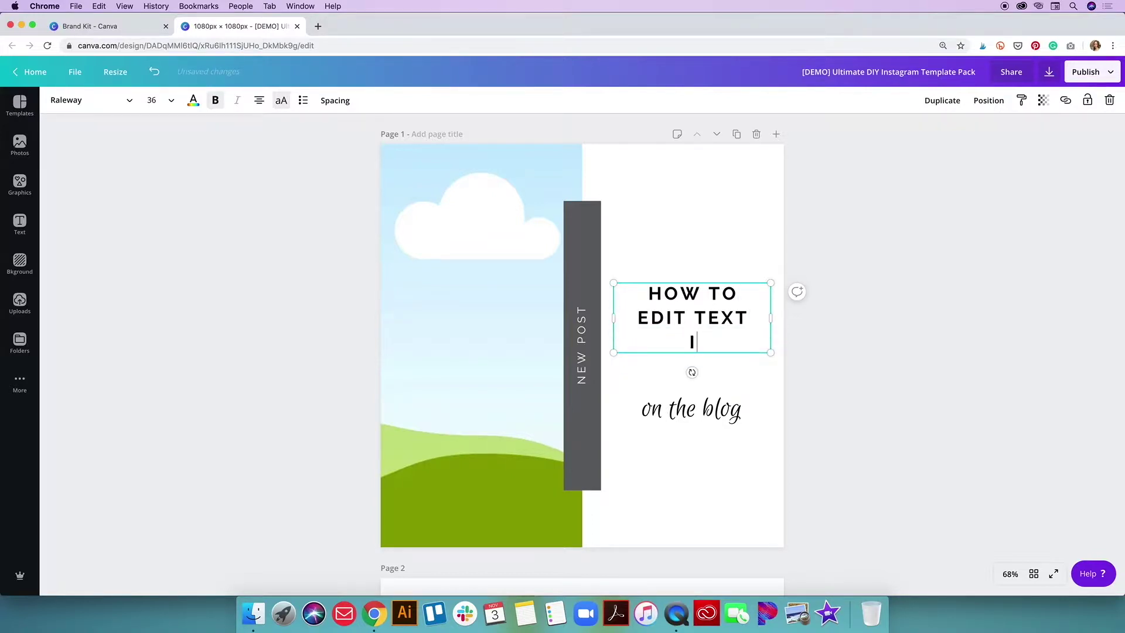
{"action": "type", "text": "N CANVA"}
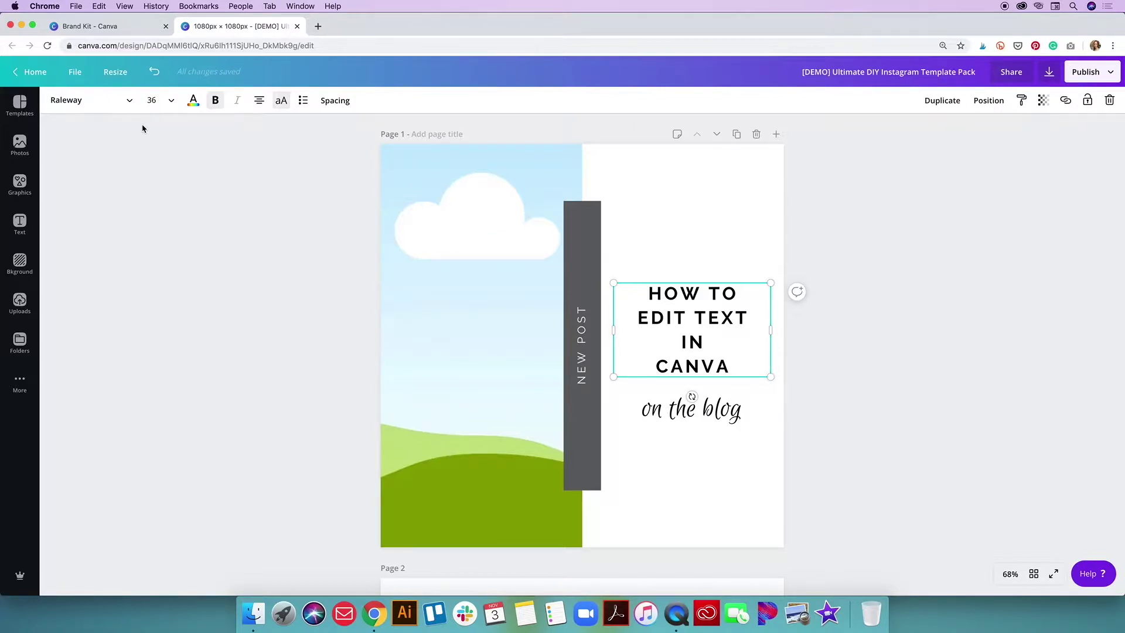
Look through the fonts available for the heading, leaving Raleway selected.
{"action": "left_click", "coordinate": [129, 105]}
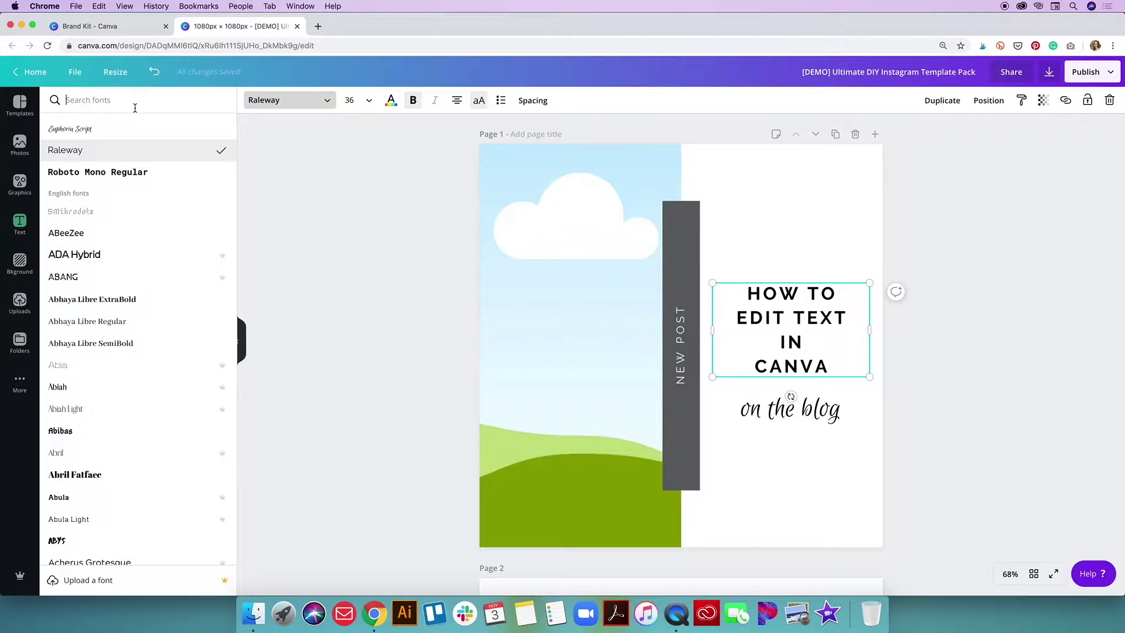
{"action": "scroll", "coordinate": [141, 191], "scroll_direction": "down", "scroll_amount": 7}
{"action": "scroll", "coordinate": [141, 192], "scroll_direction": "down", "scroll_amount": 15}
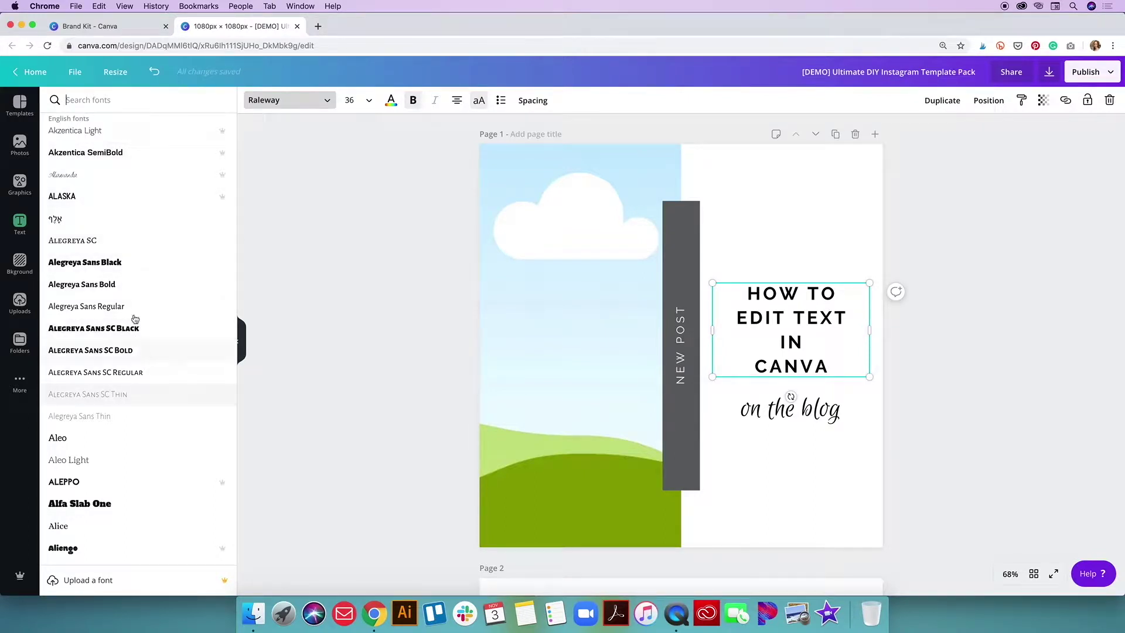
{"action": "scroll", "coordinate": [143, 270], "scroll_direction": "up", "scroll_amount": 20}
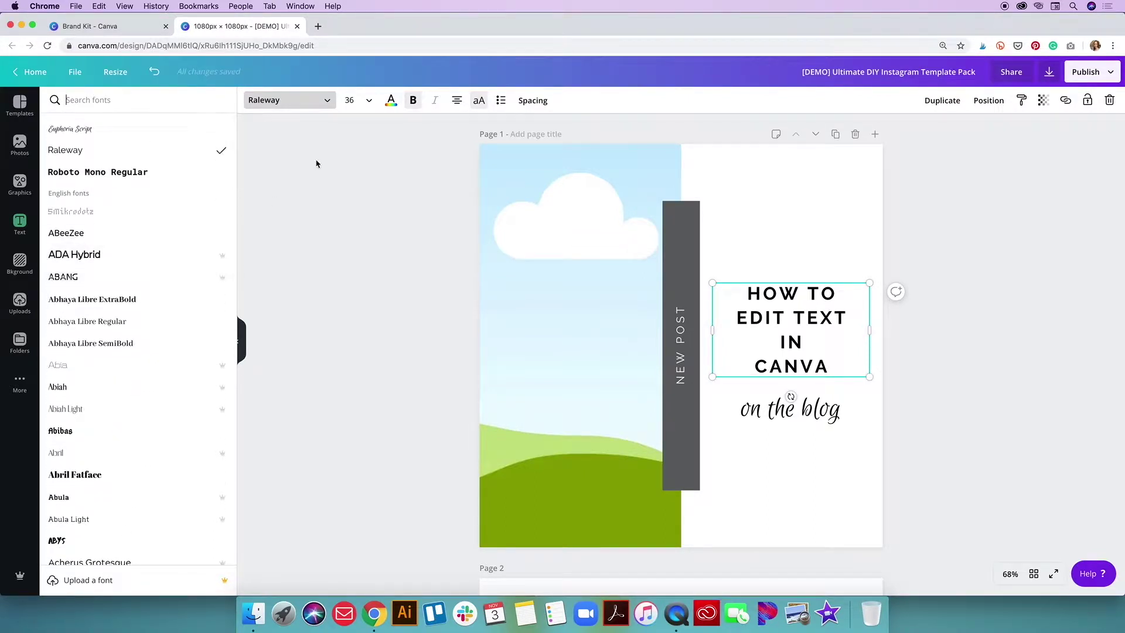
{"action": "left_click", "coordinate": [324, 104]}
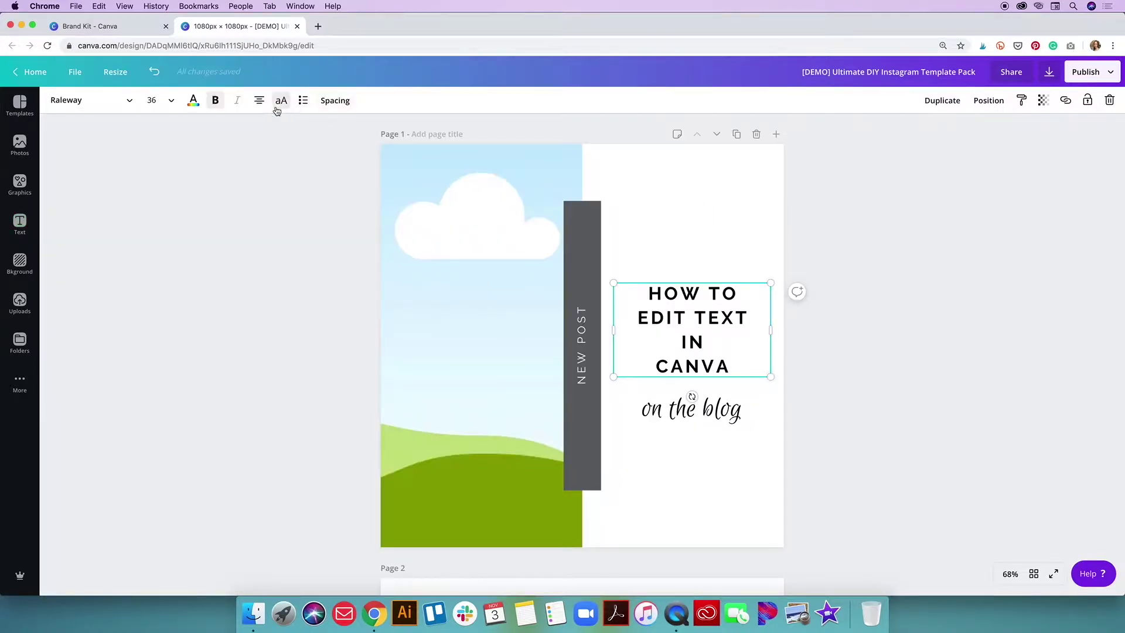
View the font sizes and text colors offered for the heading without picking any.
{"action": "left_click", "coordinate": [169, 102]}
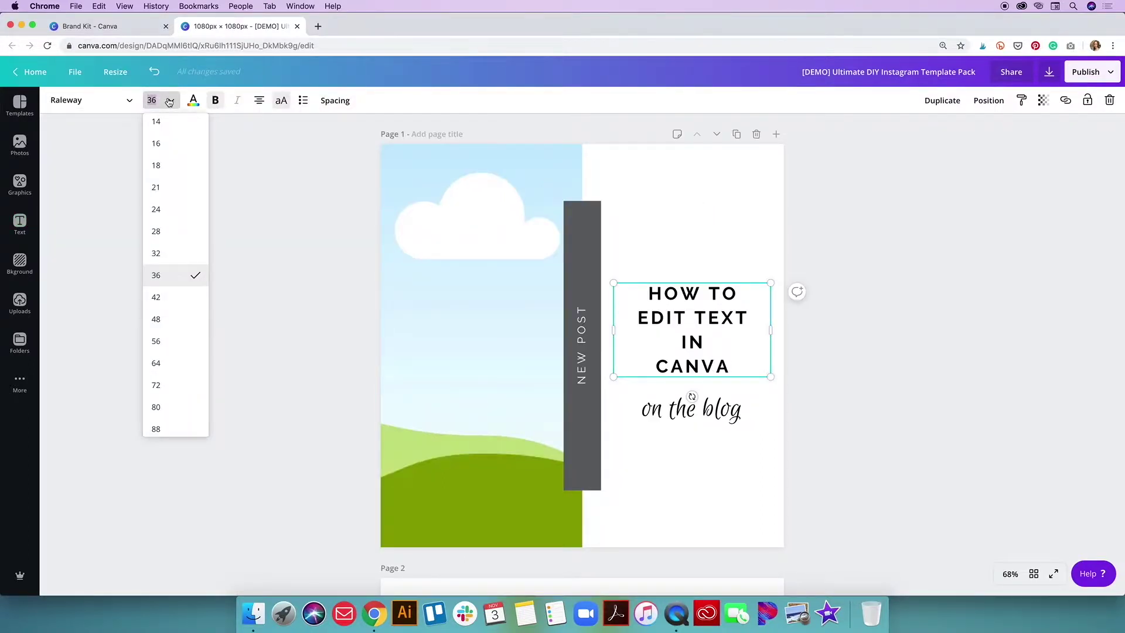
{"action": "left_click", "coordinate": [169, 102]}
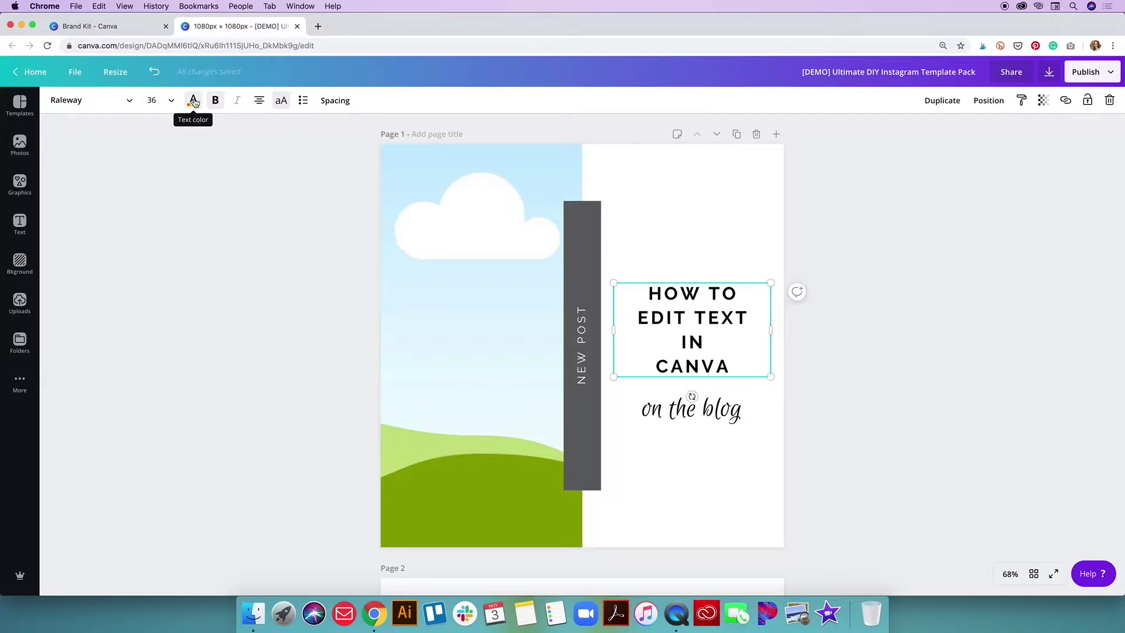
{"action": "left_click", "coordinate": [194, 102]}
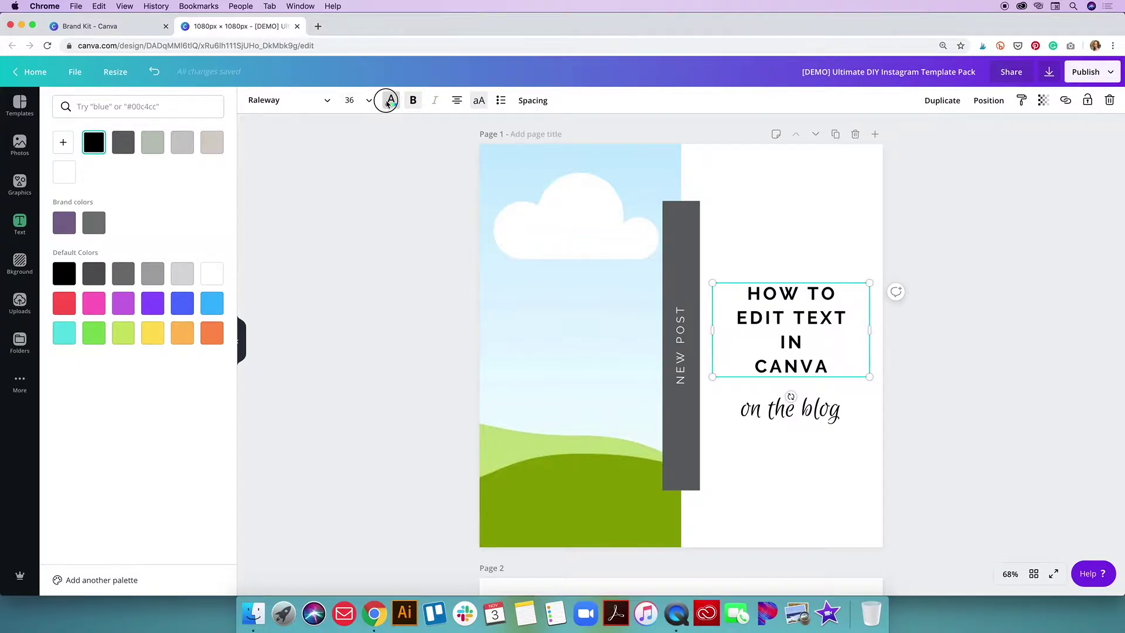
{"action": "left_click", "coordinate": [390, 100]}
{"action": "left_click", "coordinate": [278, 108]}
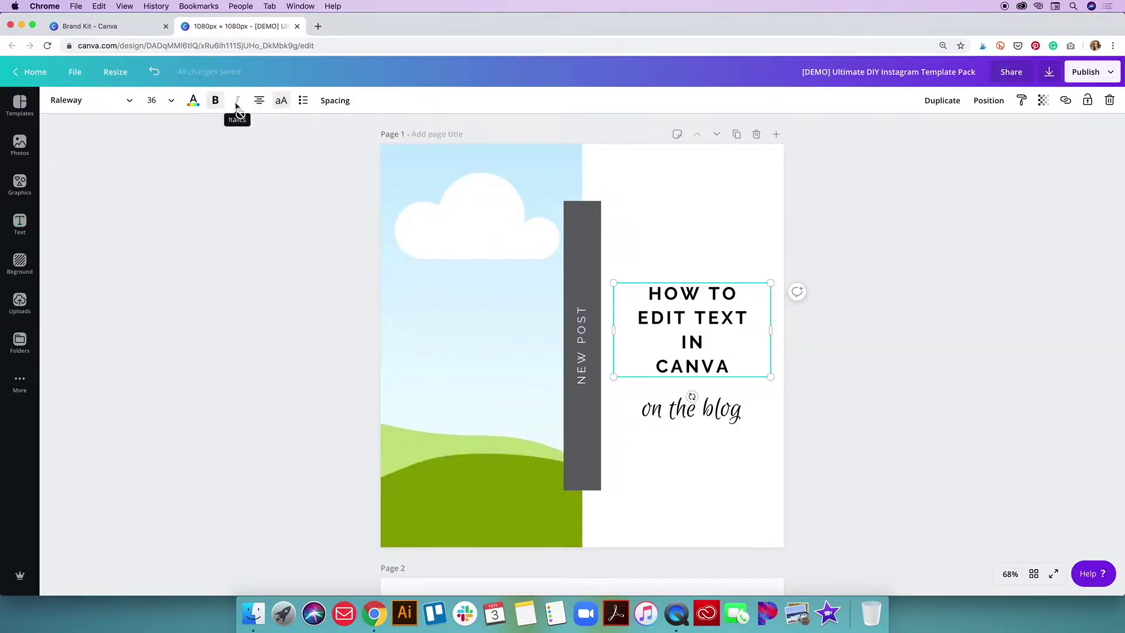
Try the heading without bold and with left and right alignment, returning it to bold and centered.
{"action": "left_click", "coordinate": [216, 104]}
{"action": "left_click", "coordinate": [216, 104]}
{"action": "left_click", "coordinate": [259, 102]}
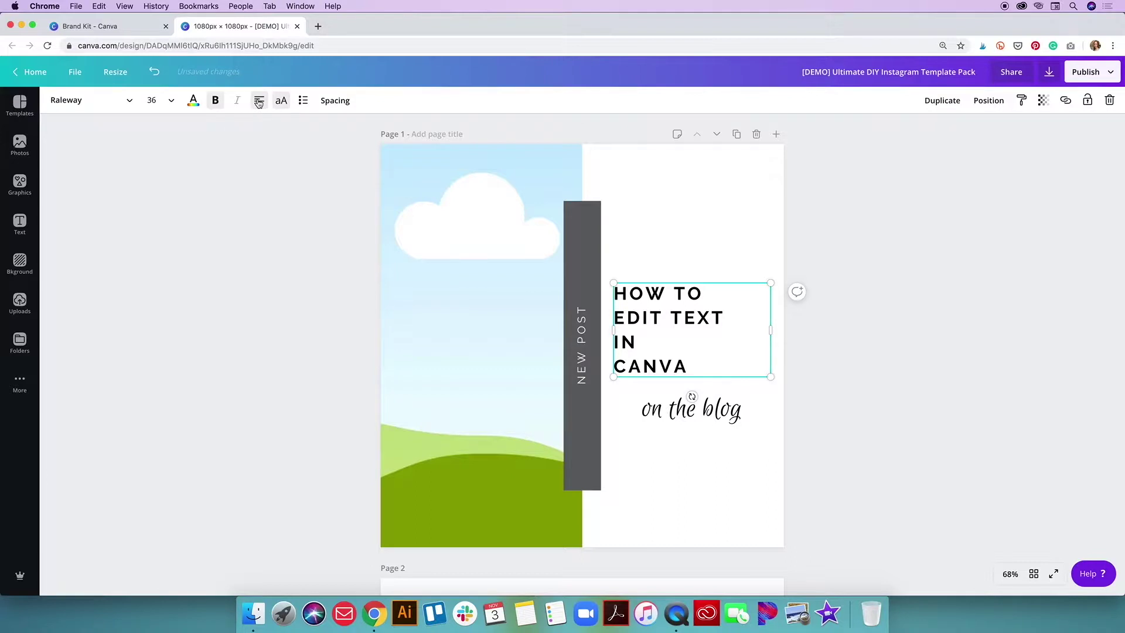
{"action": "left_click", "coordinate": [259, 102]}
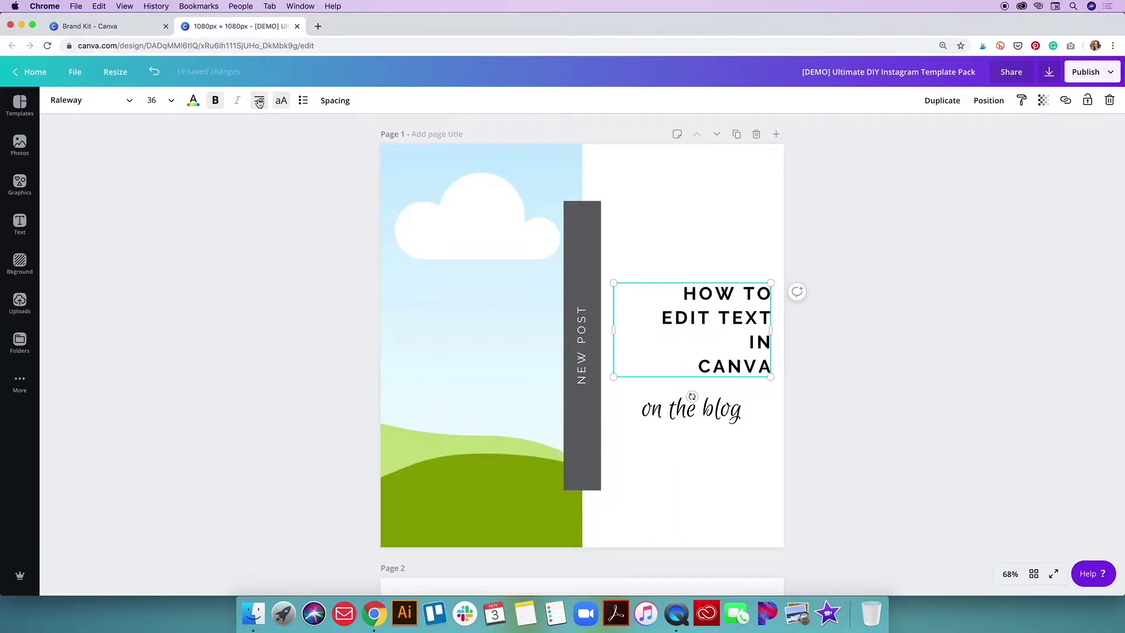
{"action": "left_click", "coordinate": [259, 102]}
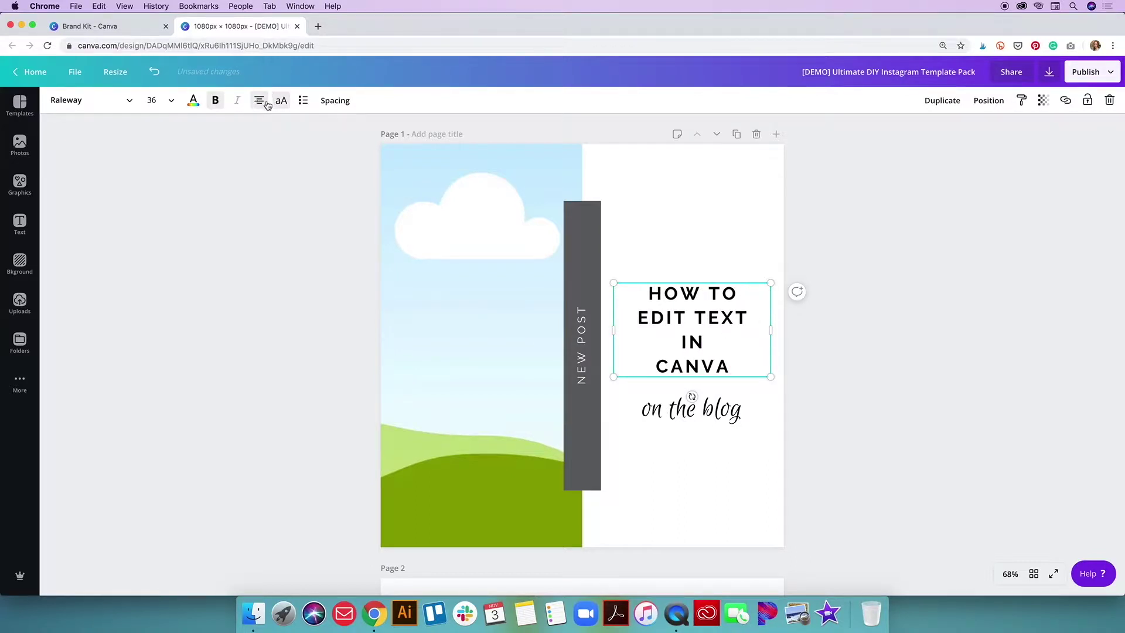
Try the heading without uppercase and as a left-aligned bulleted list, returning it to uppercase, centered plain text.
{"action": "left_click", "coordinate": [281, 103]}
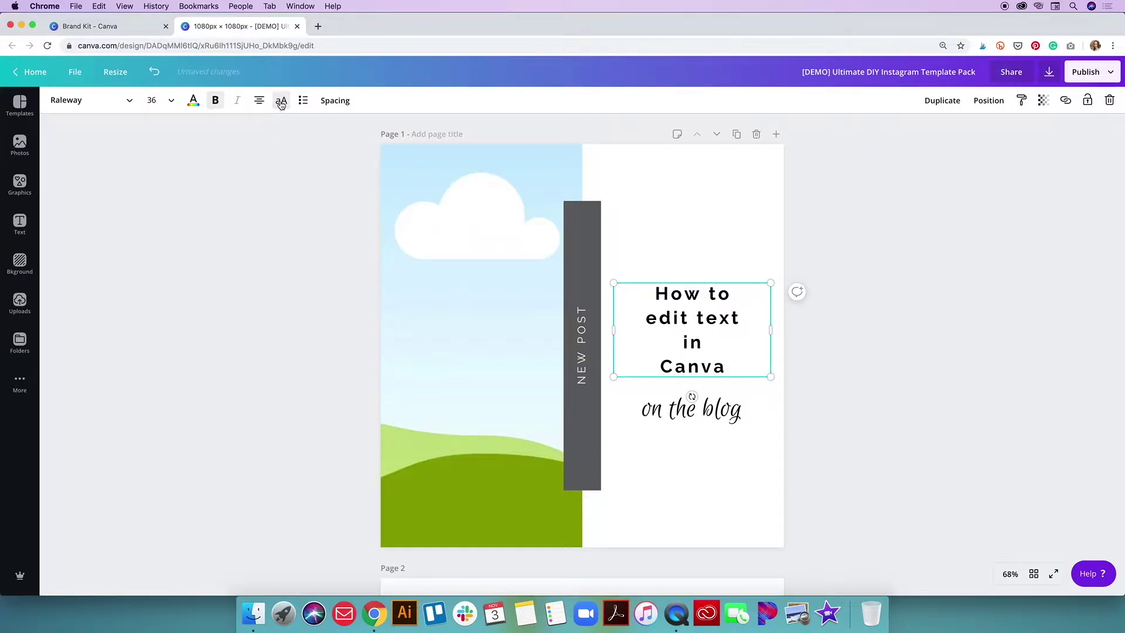
{"action": "left_click", "coordinate": [282, 103]}
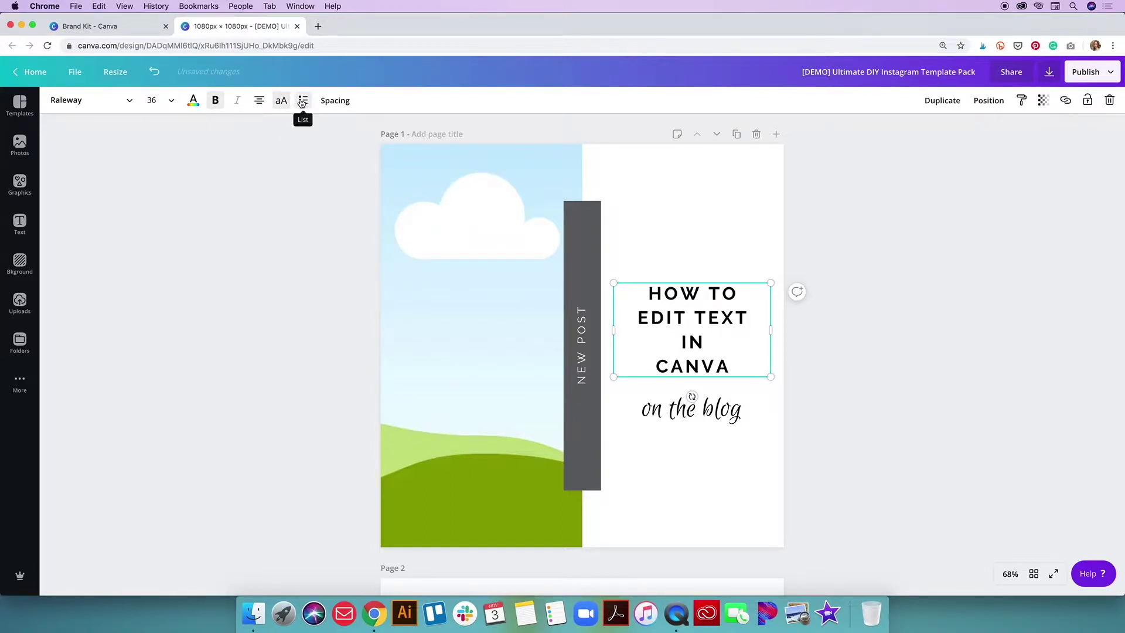
{"action": "left_click", "coordinate": [259, 100]}
{"action": "left_click", "coordinate": [303, 101]}
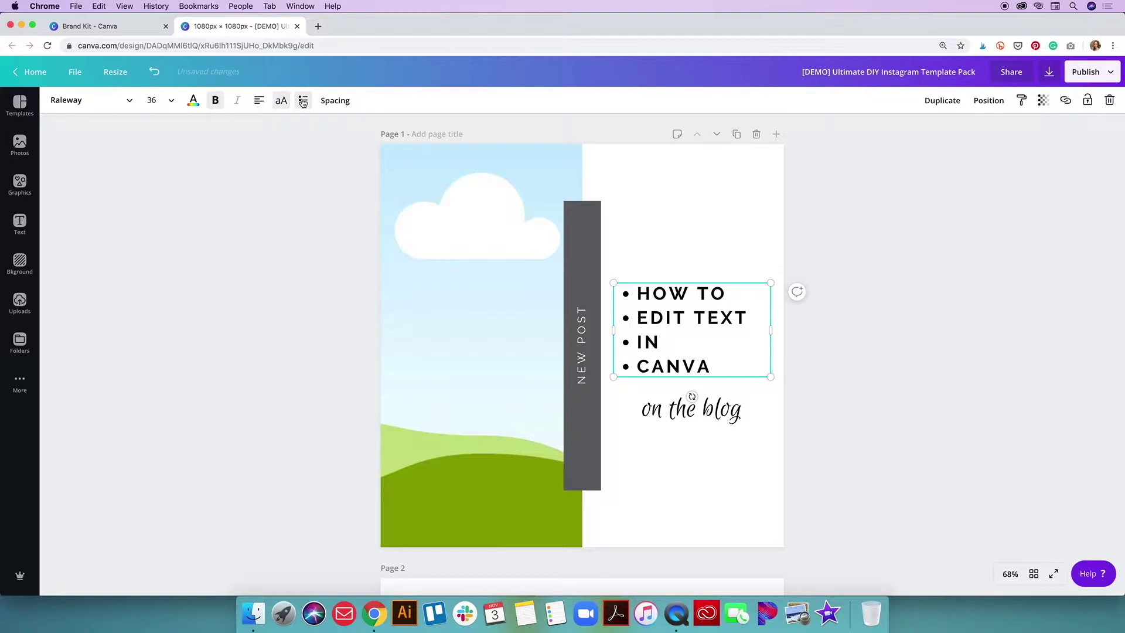
{"action": "left_click", "coordinate": [303, 102]}
{"action": "left_click", "coordinate": [303, 101]}
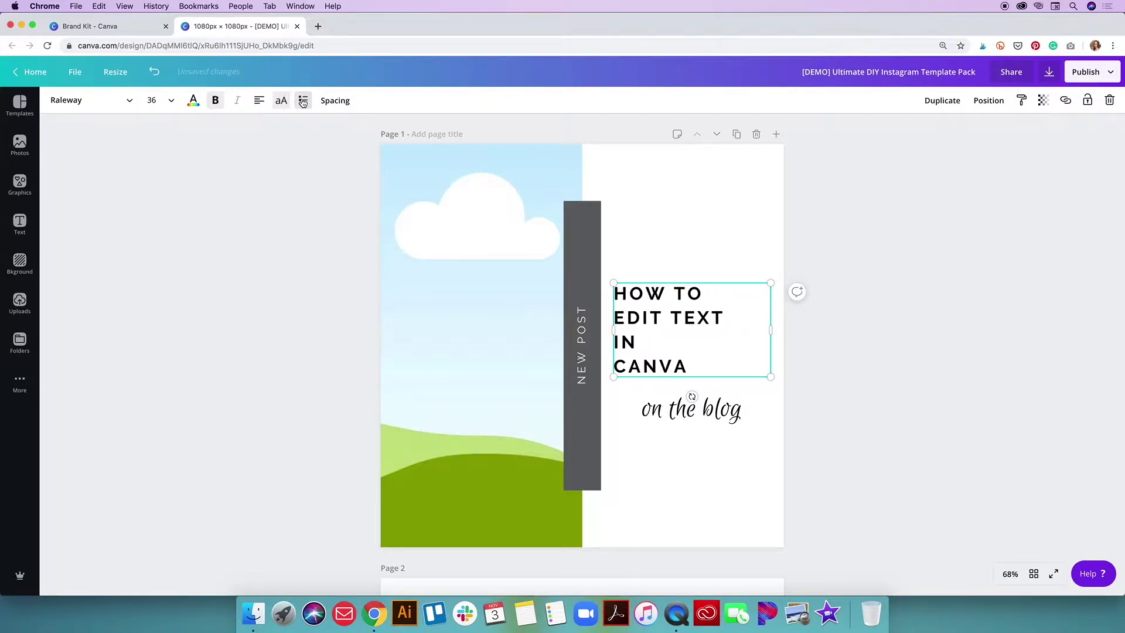
{"action": "left_click", "coordinate": [260, 101]}
{"action": "left_click", "coordinate": [260, 101]}
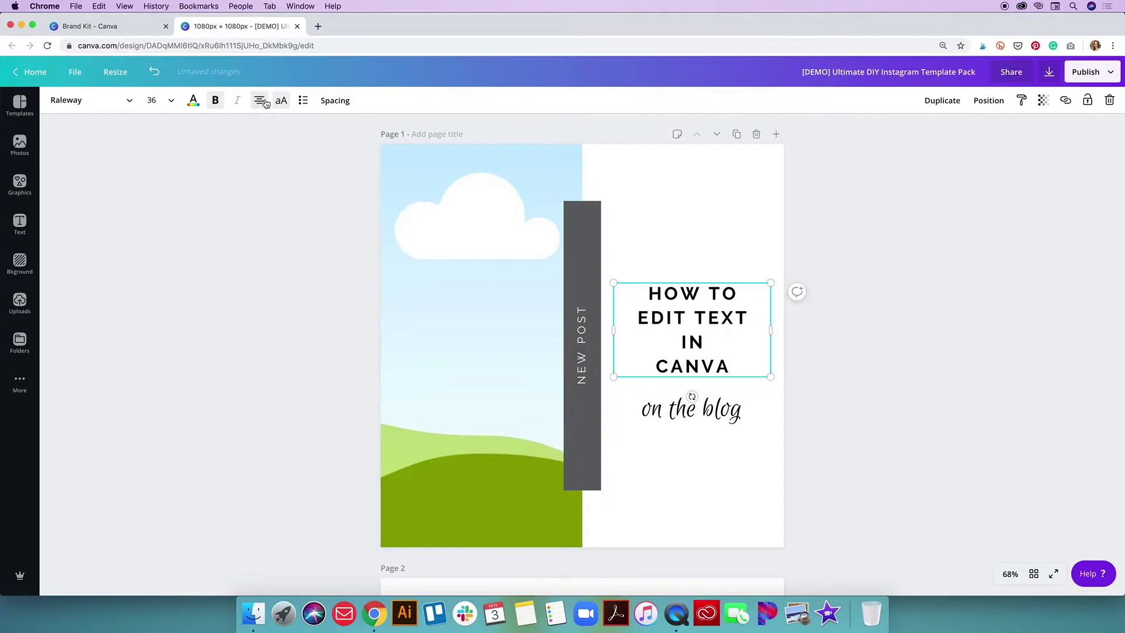
Set the heading's letter spacing to 131 and its line height to 1.4.
{"action": "left_click", "coordinate": [329, 107]}
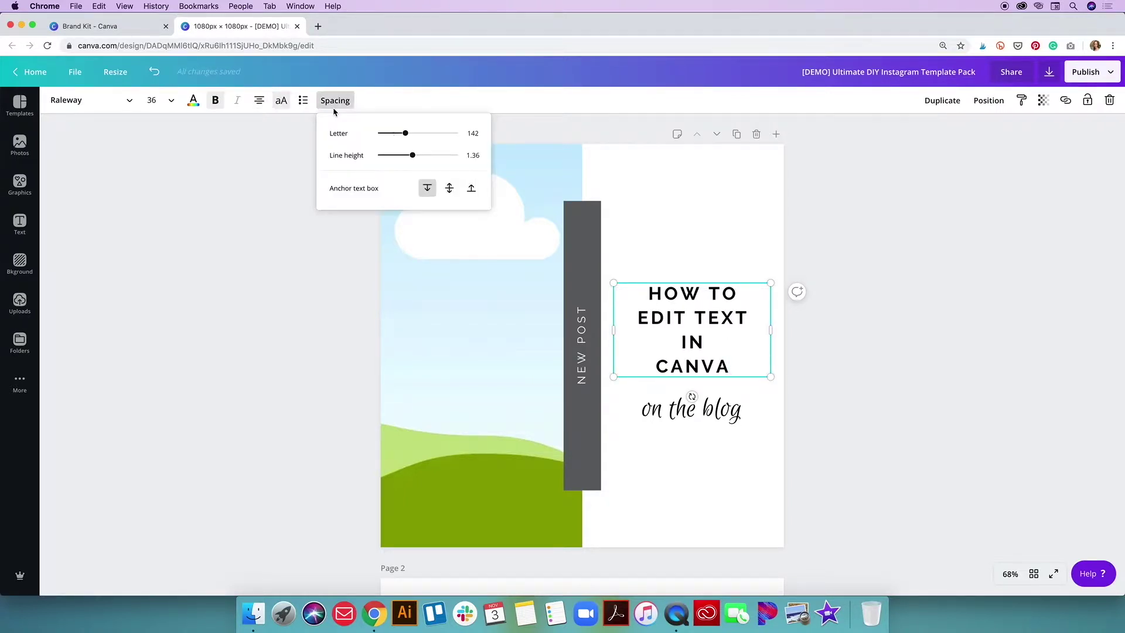
{"action": "left_click_drag", "start_coordinate": [405, 133], "coordinate": [414, 160]}
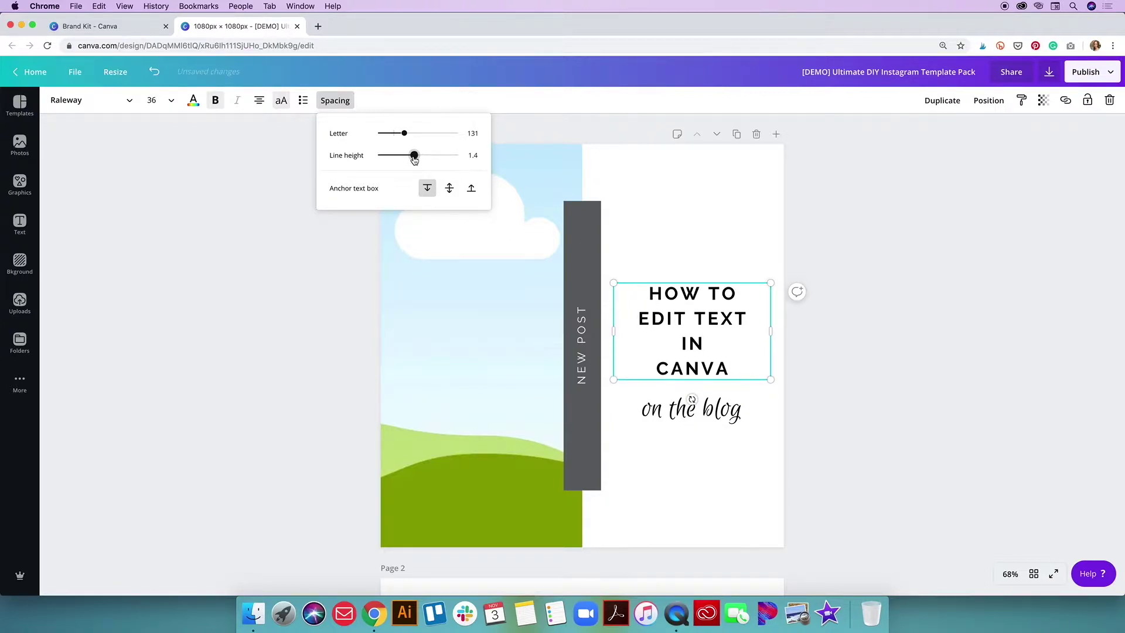
{"action": "left_click", "coordinate": [843, 259]}
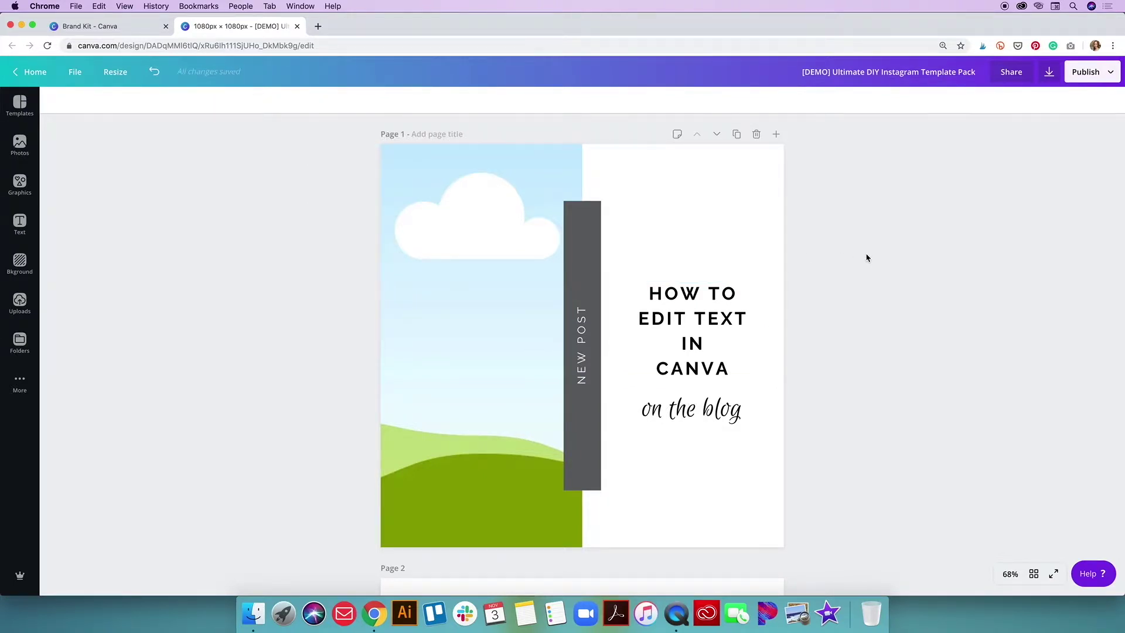
Duplicate the heading text box, and delete the duplicate.
{"action": "left_click", "coordinate": [710, 301]}
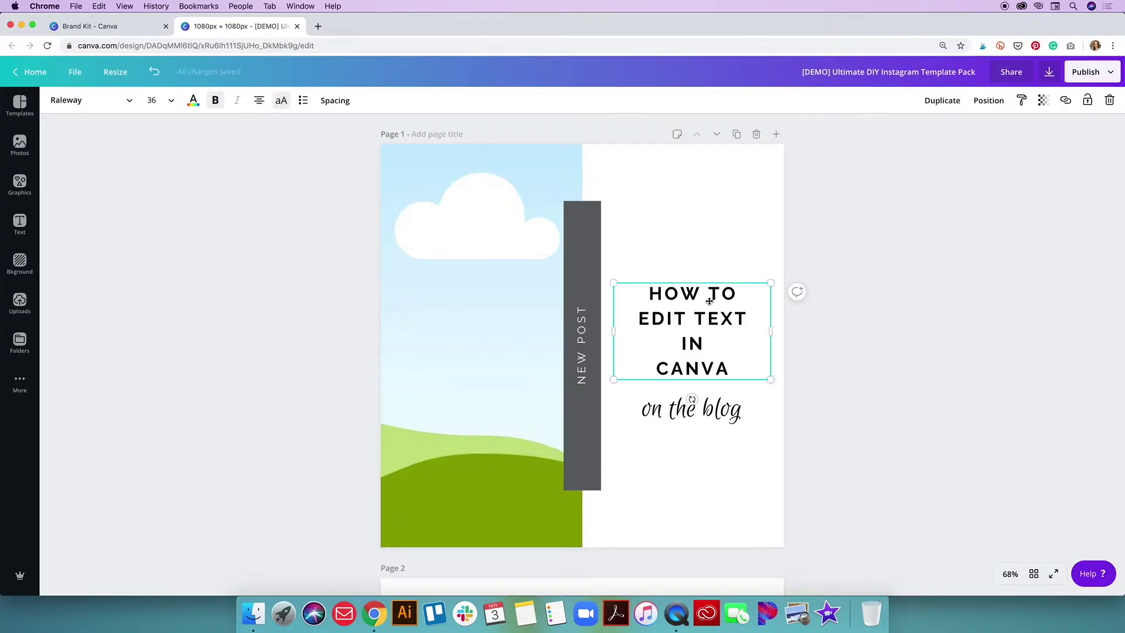
{"action": "left_click", "coordinate": [943, 102]}
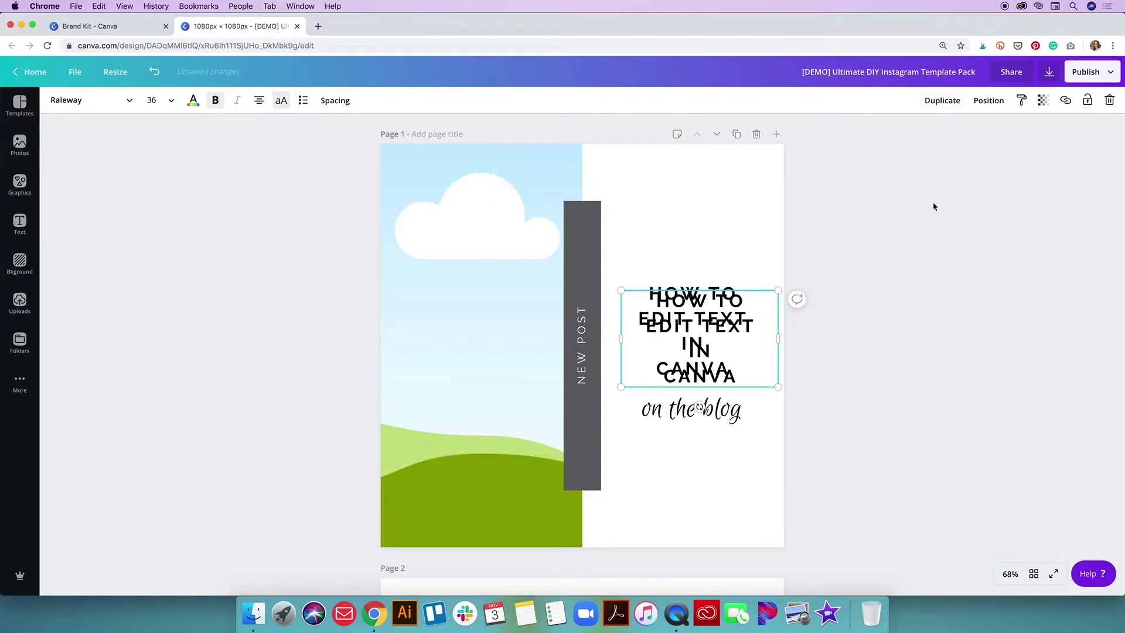
{"action": "key", "text": "Delete"}
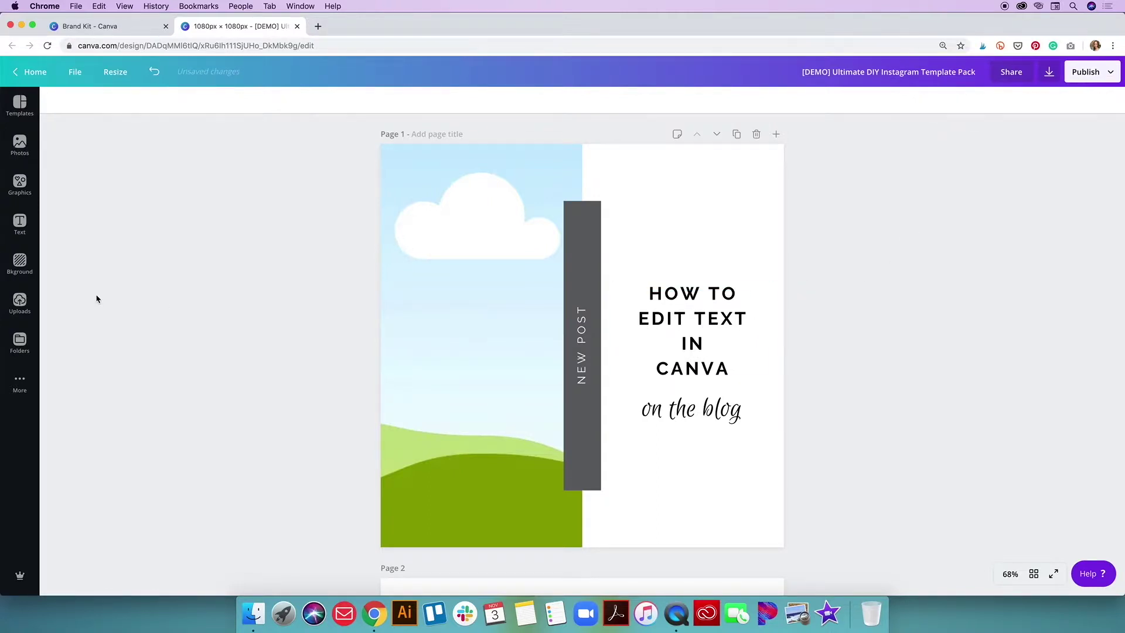
Look through the default text styles and font combinations that can be added to the design.
{"action": "left_click", "coordinate": [25, 228]}
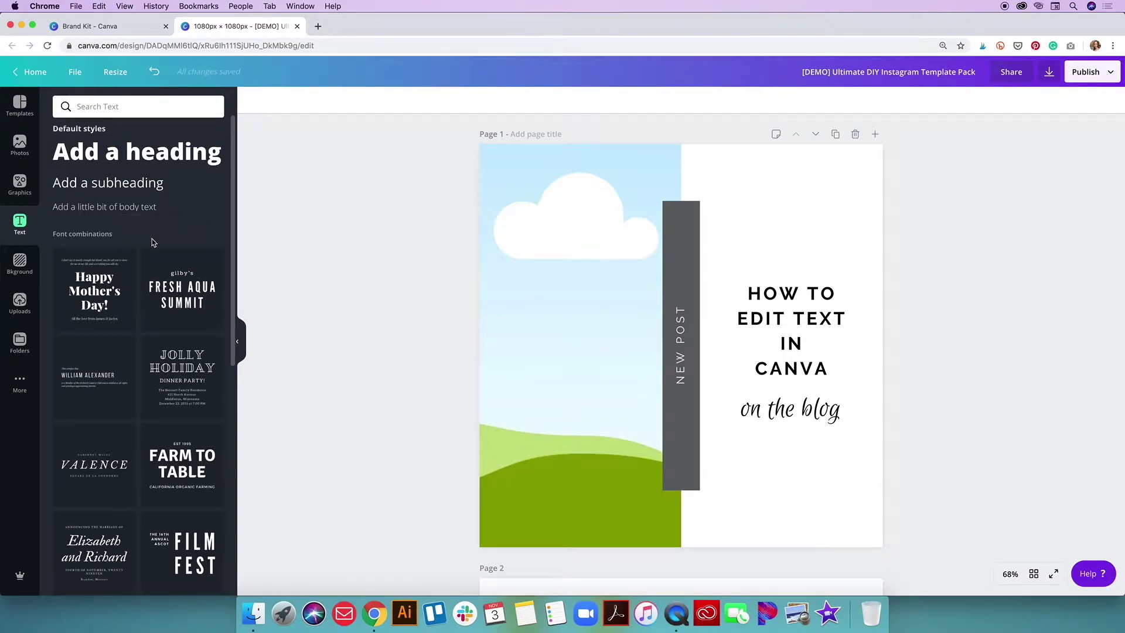
{"action": "scroll", "coordinate": [152, 238], "scroll_direction": "down", "scroll_amount": 4}
{"action": "scroll", "coordinate": [153, 238], "scroll_direction": "down", "scroll_amount": 10}
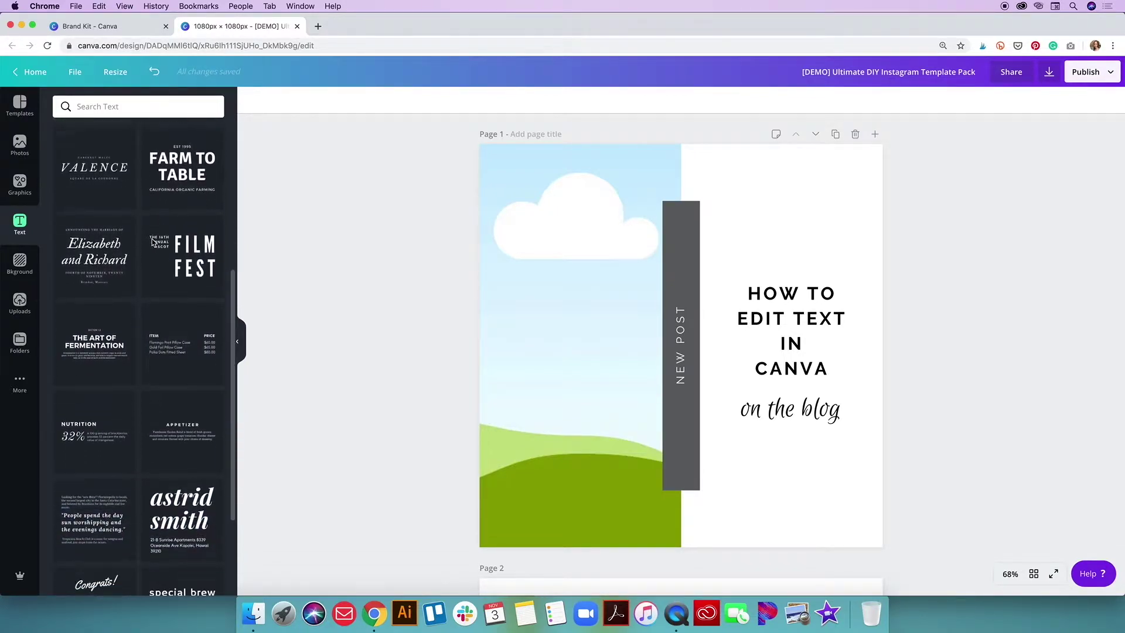
{"action": "scroll", "coordinate": [153, 238], "scroll_direction": "up", "scroll_amount": 14}
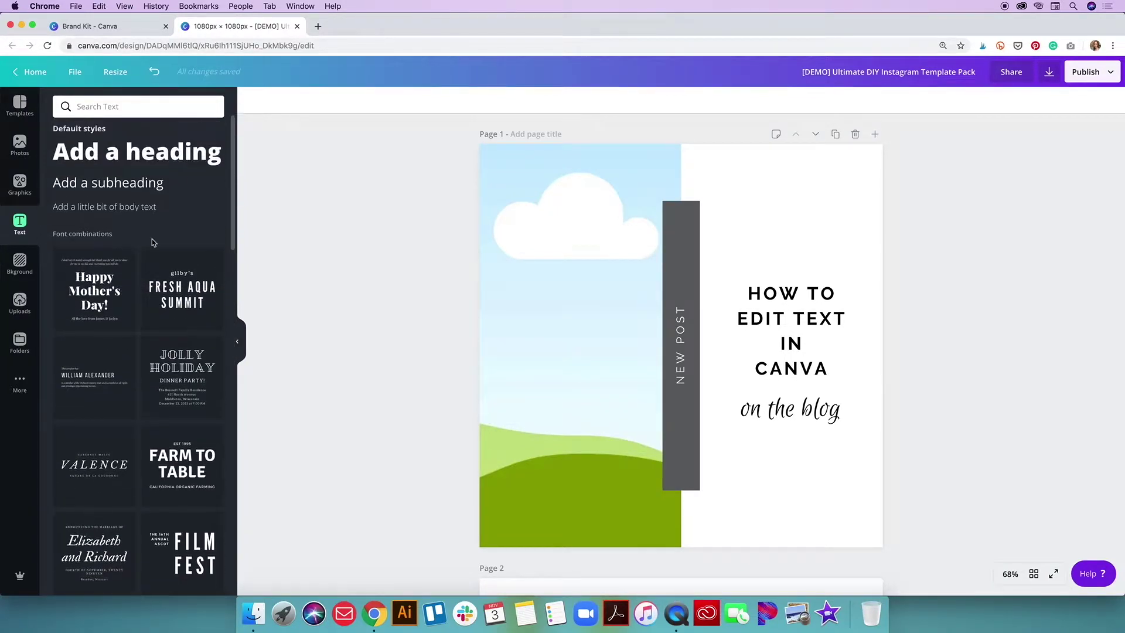
{"action": "left_click", "coordinate": [237, 345]}
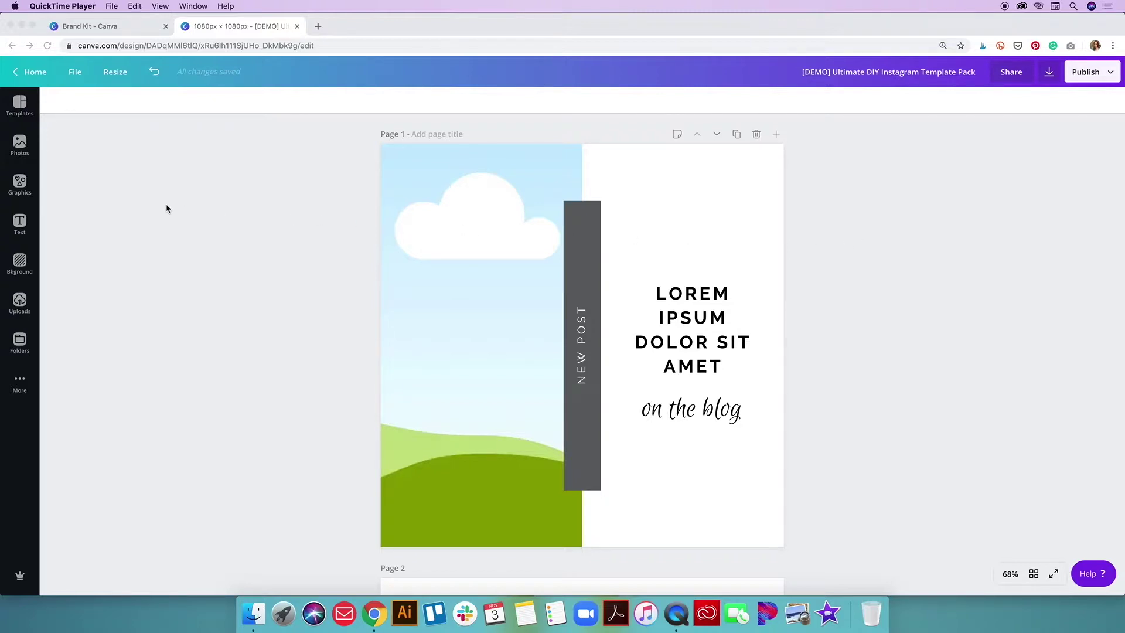
Look through the stock photo library's categories and trending images, checking which photos are free or premium.
{"action": "left_click", "coordinate": [19, 147]}
{"action": "left_click", "coordinate": [18, 146]}
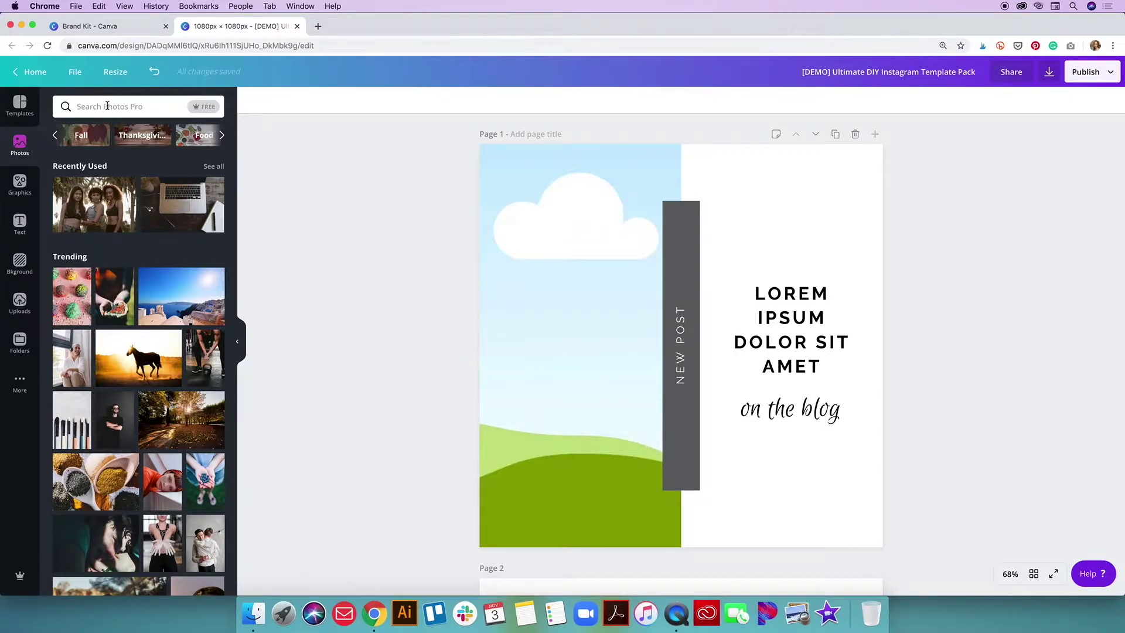
{"action": "left_click", "coordinate": [222, 135]}
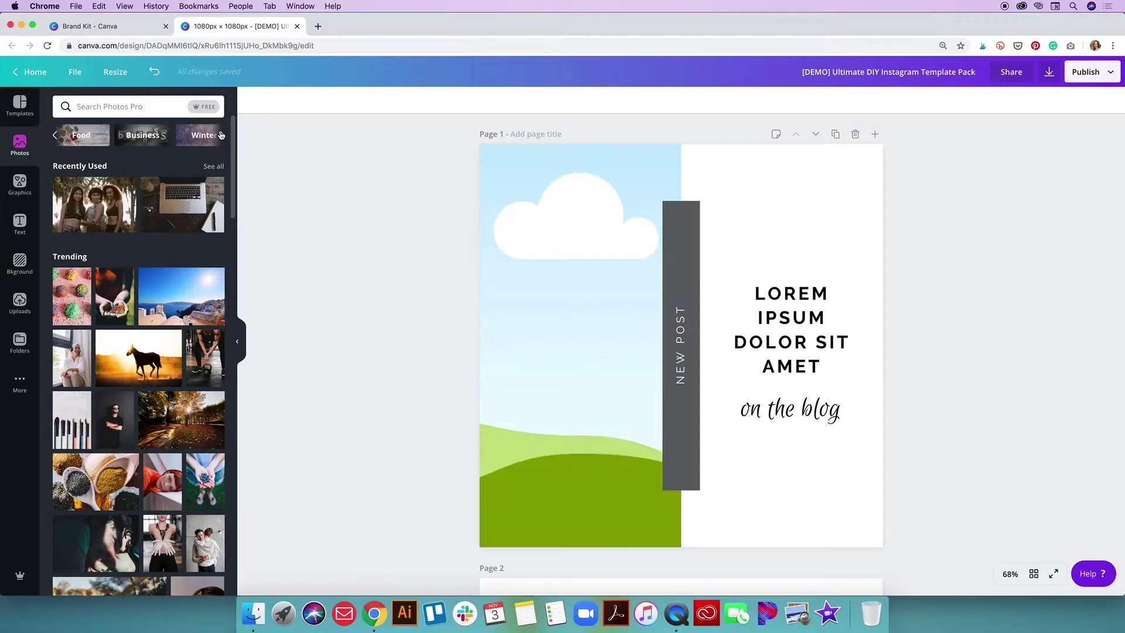
{"action": "left_click", "coordinate": [222, 135]}
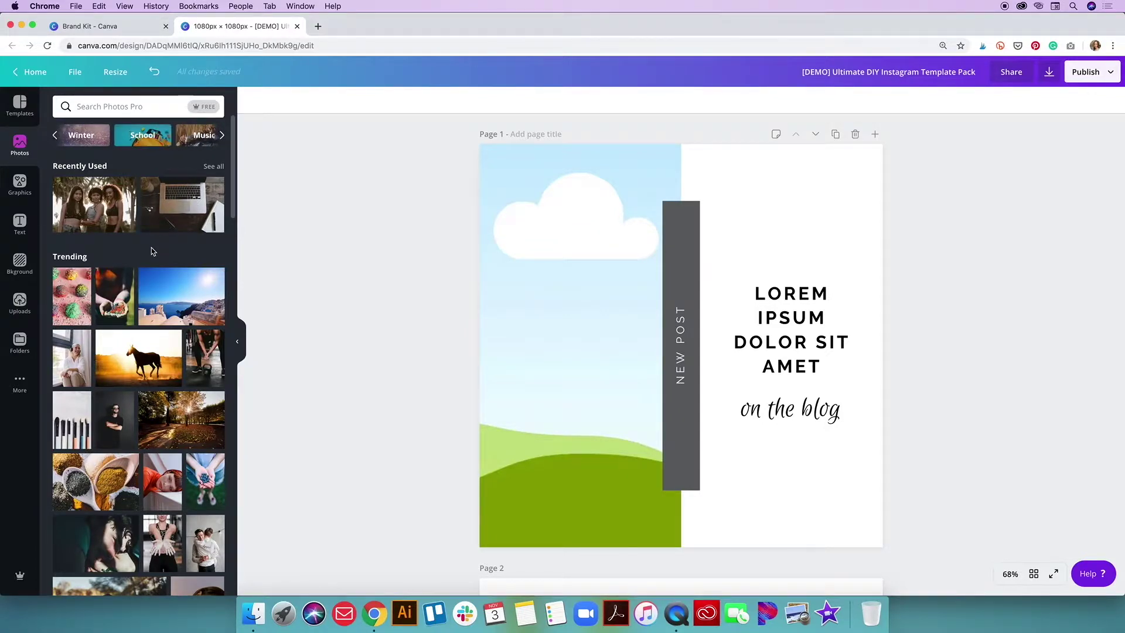
{"action": "scroll", "coordinate": [151, 252], "scroll_direction": "down", "scroll_amount": 10}
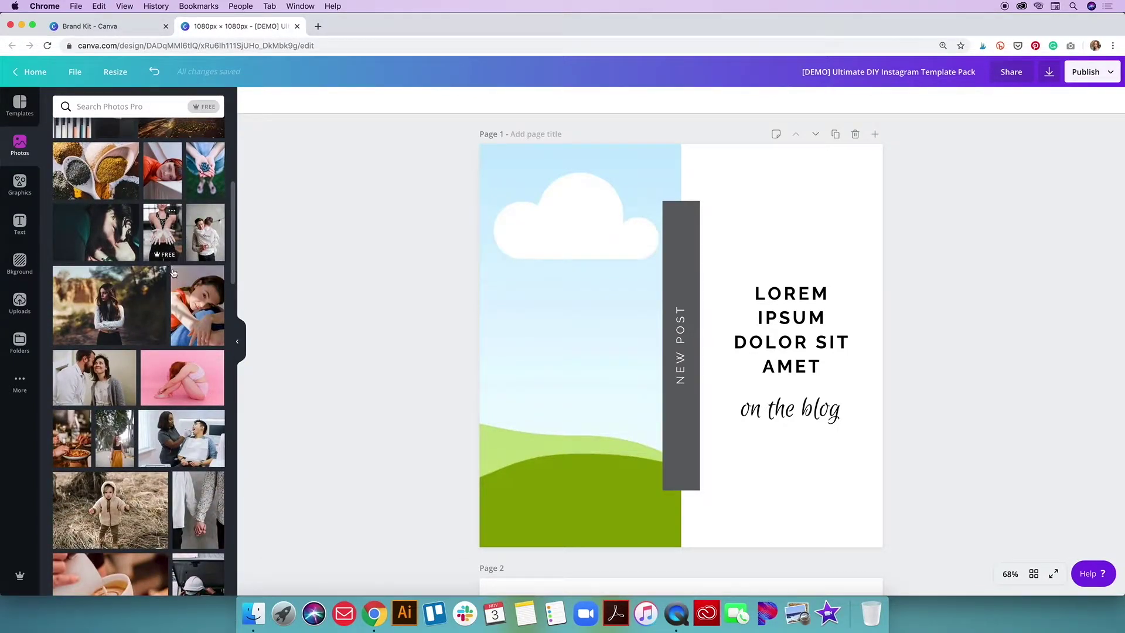
{"action": "scroll", "coordinate": [174, 282], "scroll_direction": "down", "scroll_amount": 9}
{"action": "scroll", "coordinate": [174, 287], "scroll_direction": "down", "scroll_amount": 10}
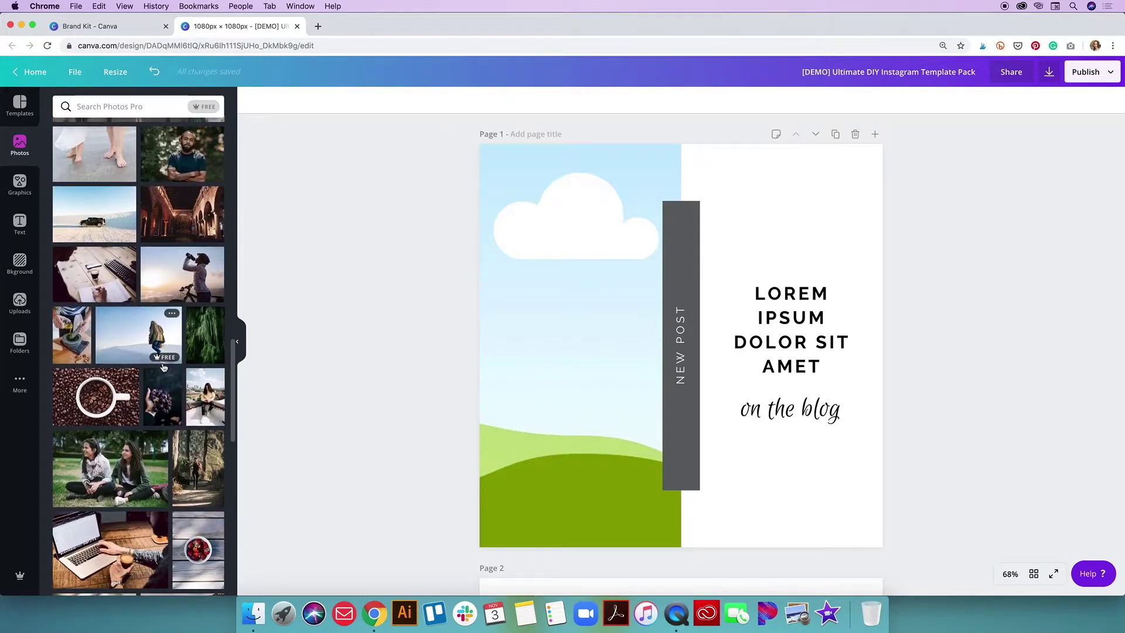
{"action": "scroll", "coordinate": [165, 375], "scroll_direction": "down", "scroll_amount": 2}
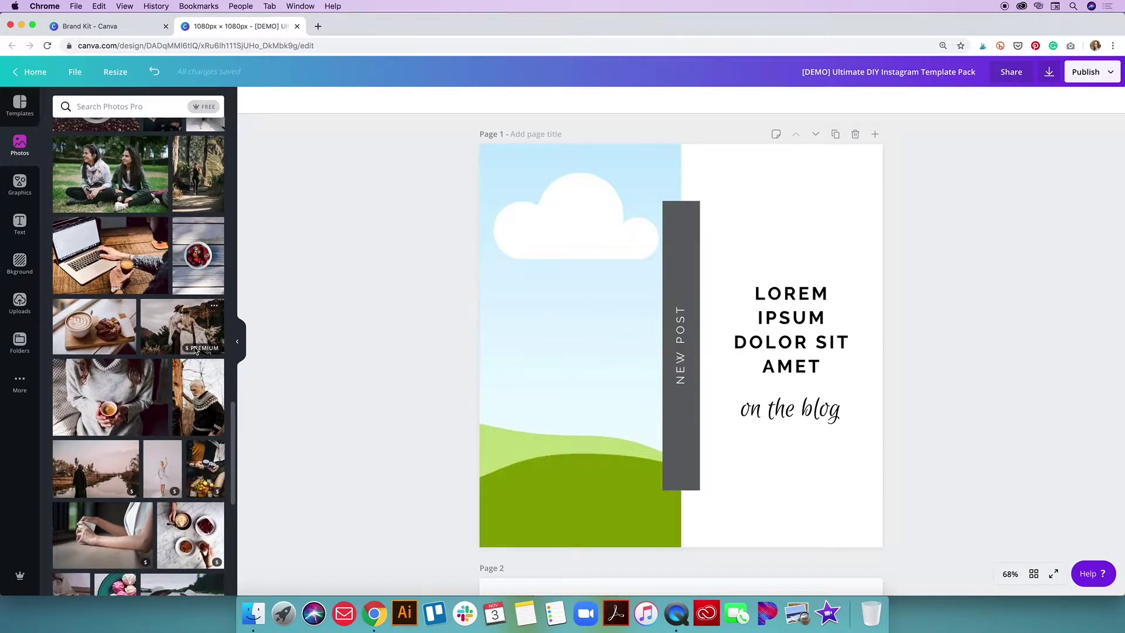
{"action": "mouse_move", "coordinate": [195, 350]}
{"action": "scroll", "coordinate": [179, 334], "scroll_direction": "up", "scroll_amount": 12}
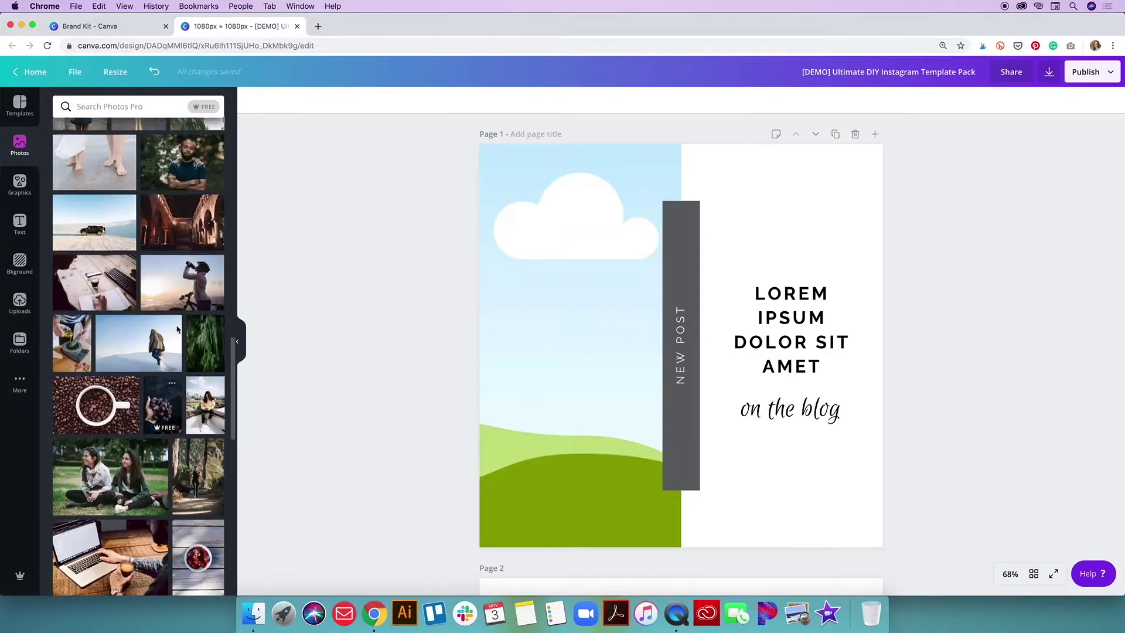
{"action": "scroll", "coordinate": [177, 330], "scroll_direction": "up", "scroll_amount": 15}
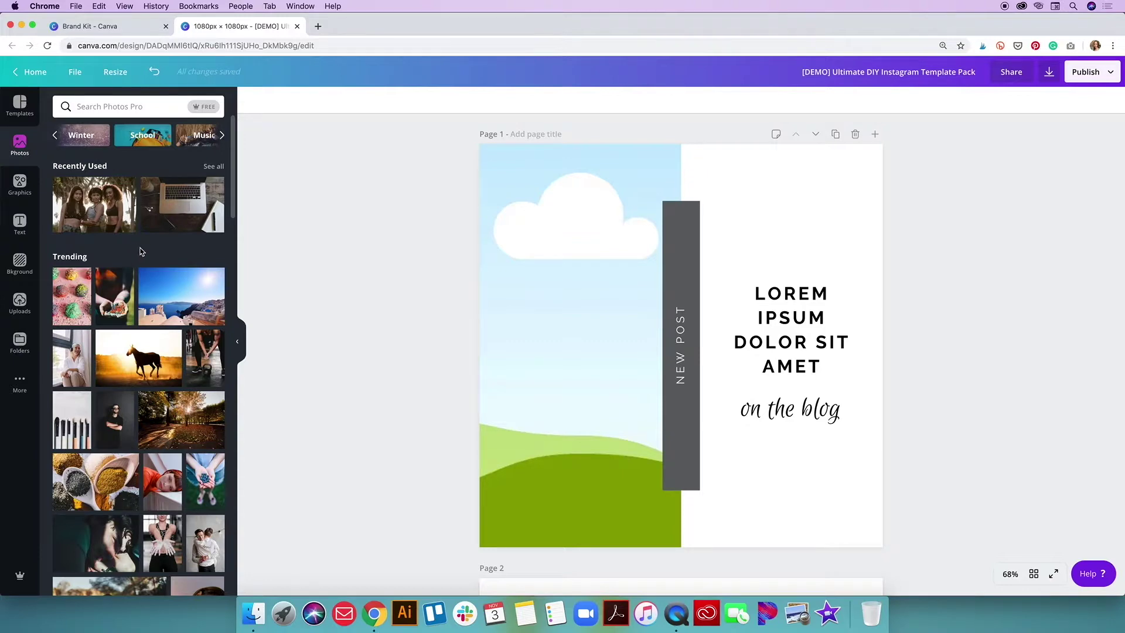
{"action": "left_click", "coordinate": [237, 340]}
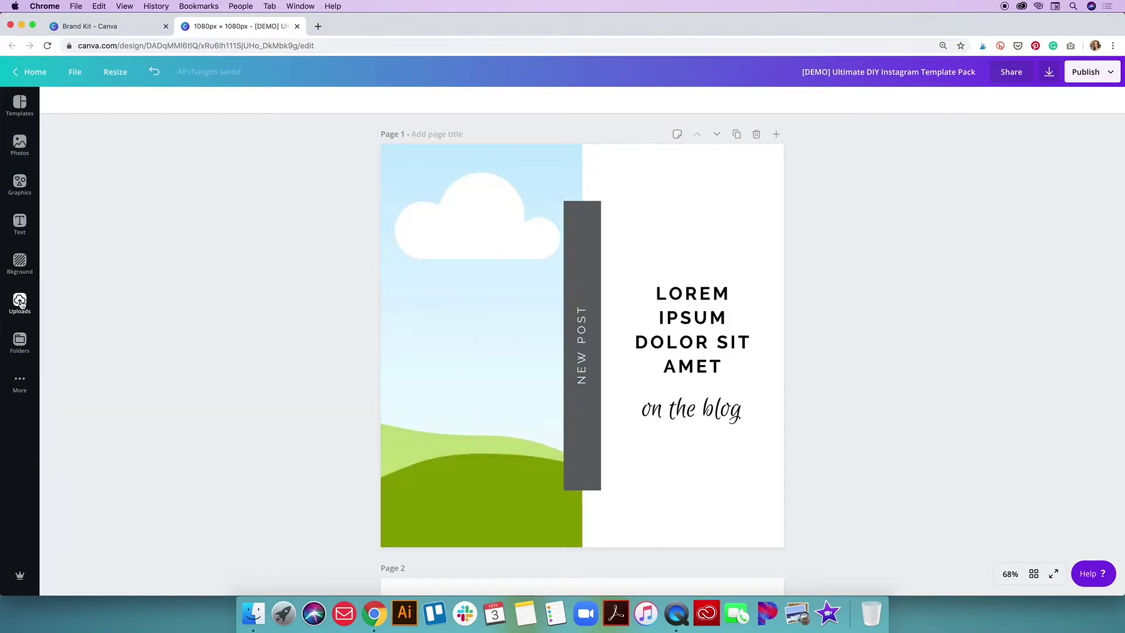
Place the uploaded desk photo with headphones and plant leaves into page 1's image frame.
{"action": "left_click", "coordinate": [21, 302]}
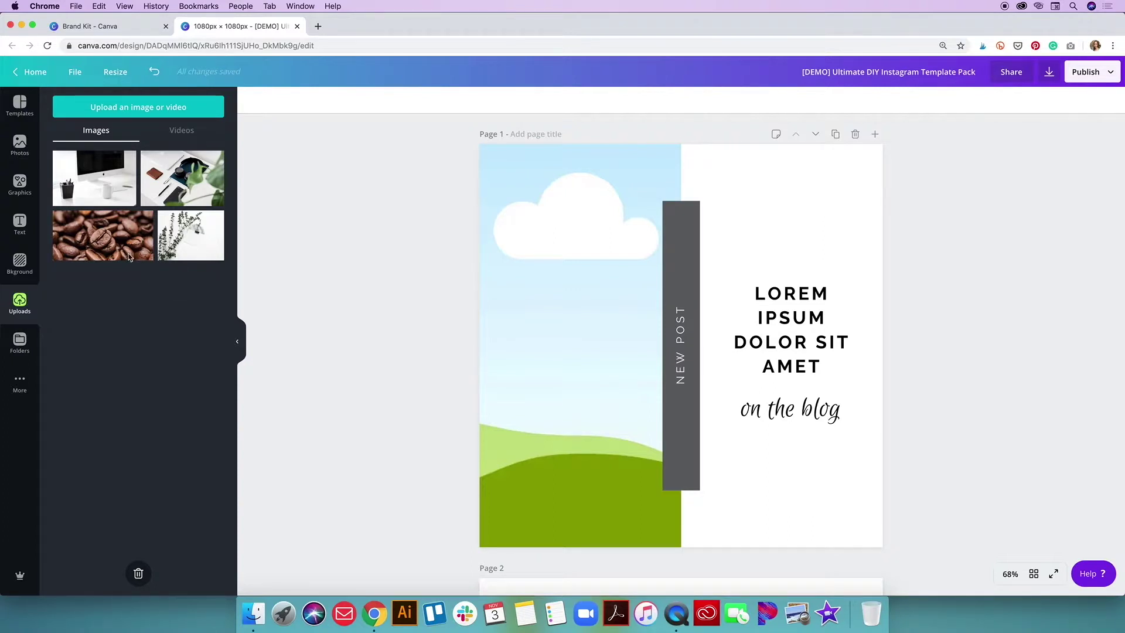
{"action": "left_click", "coordinate": [21, 143]}
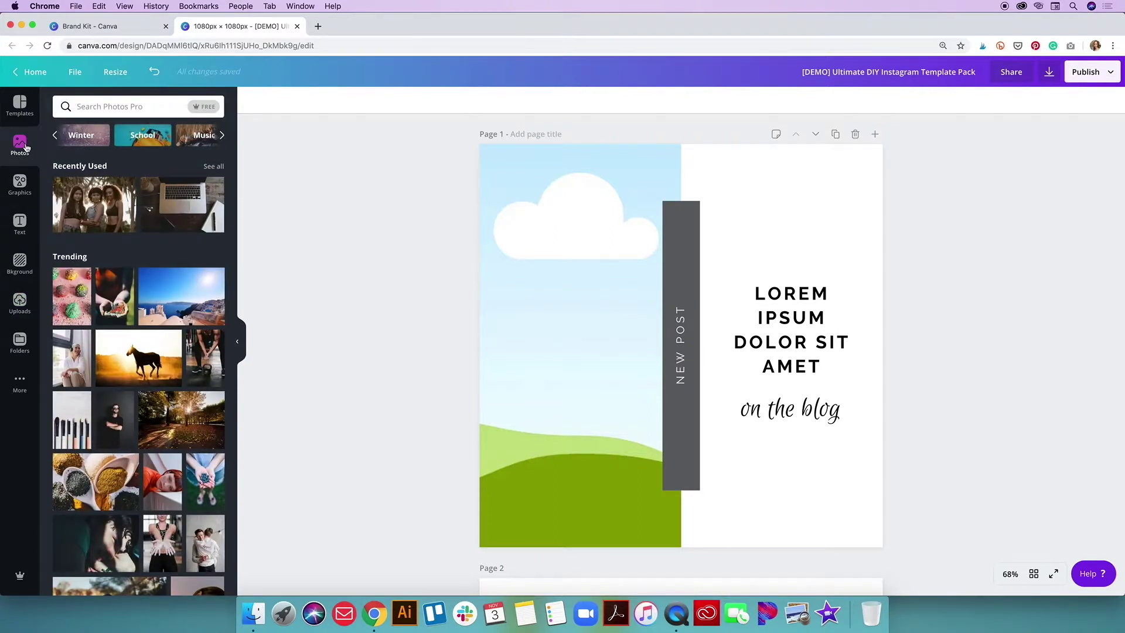
{"action": "left_click", "coordinate": [23, 301]}
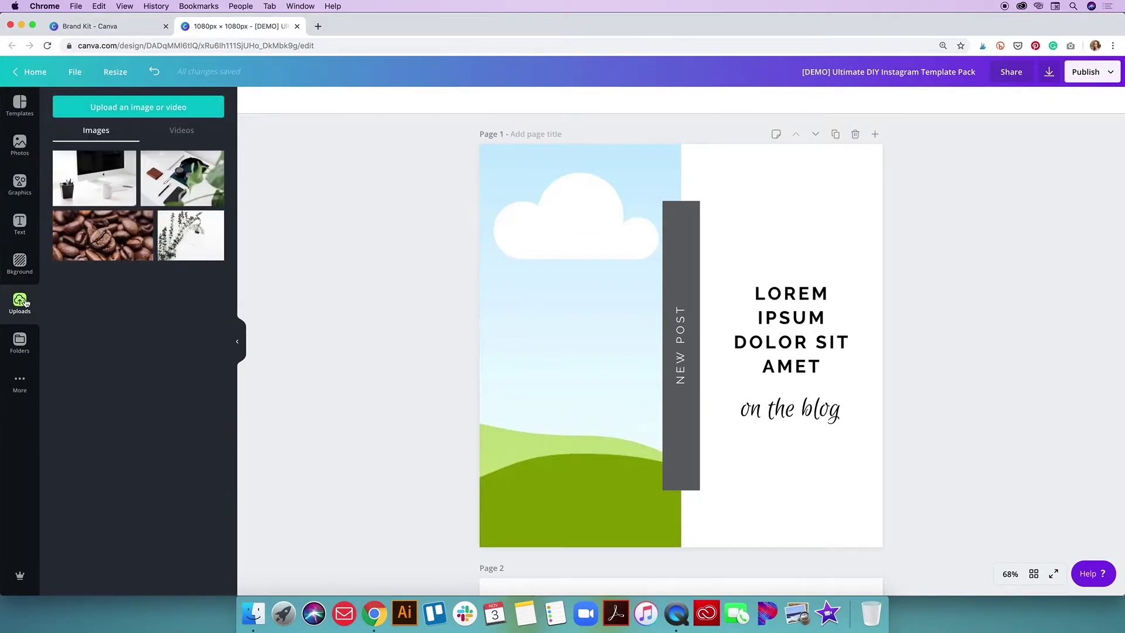
{"action": "left_click", "coordinate": [185, 186]}
{"action": "left_click_drag", "start_coordinate": [185, 186], "coordinate": [537, 268]}
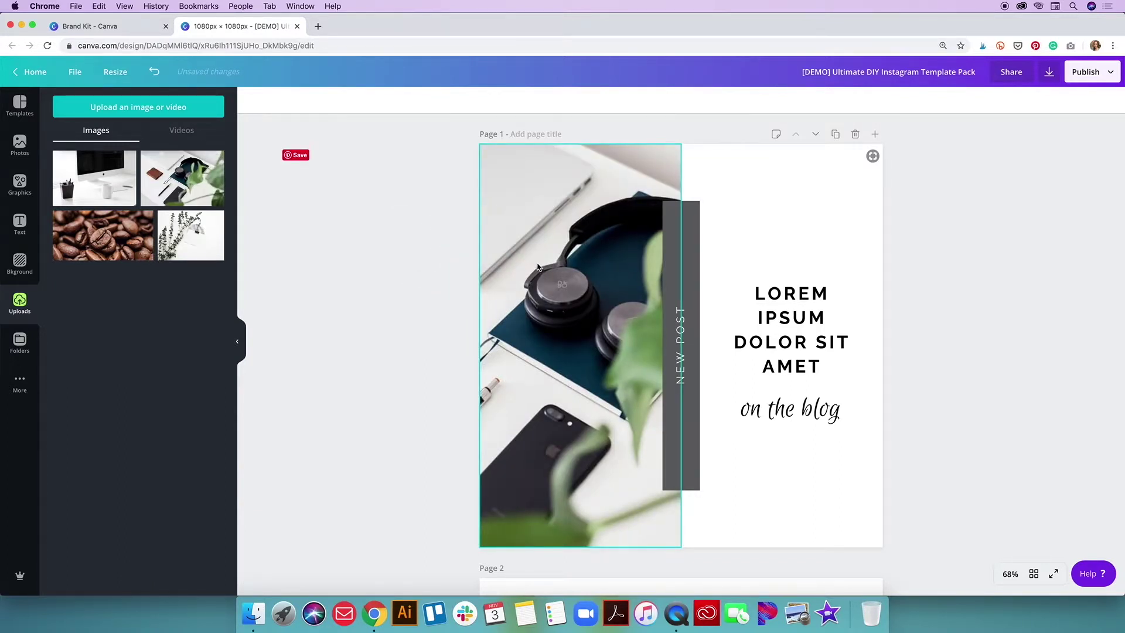
{"action": "left_click", "coordinate": [238, 341]}
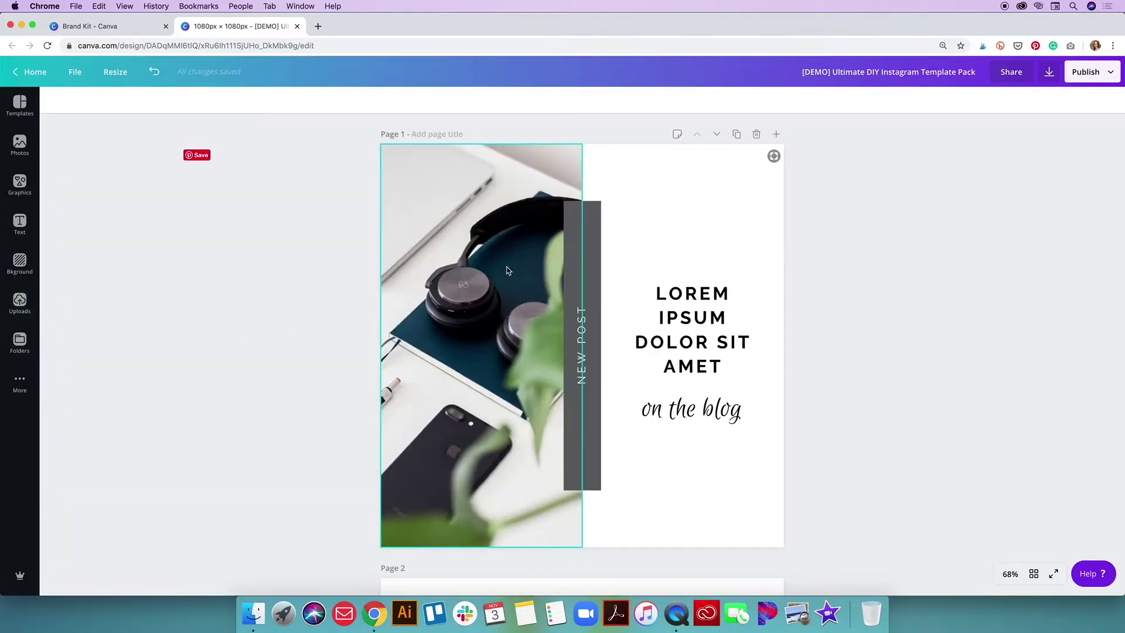
Reposition the desk photo within page 1's frame so the laptop, wallet and pen fill the visible area.
{"action": "double_click", "coordinate": [495, 249]}
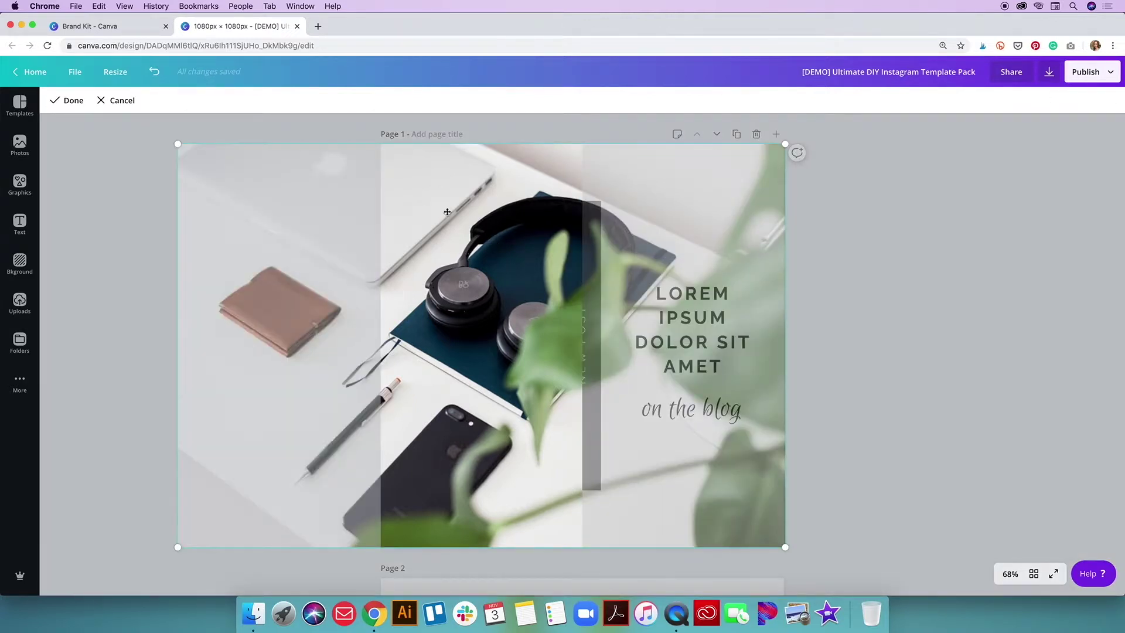
{"action": "left_click_drag", "start_coordinate": [422, 222], "coordinate": [530, 246]}
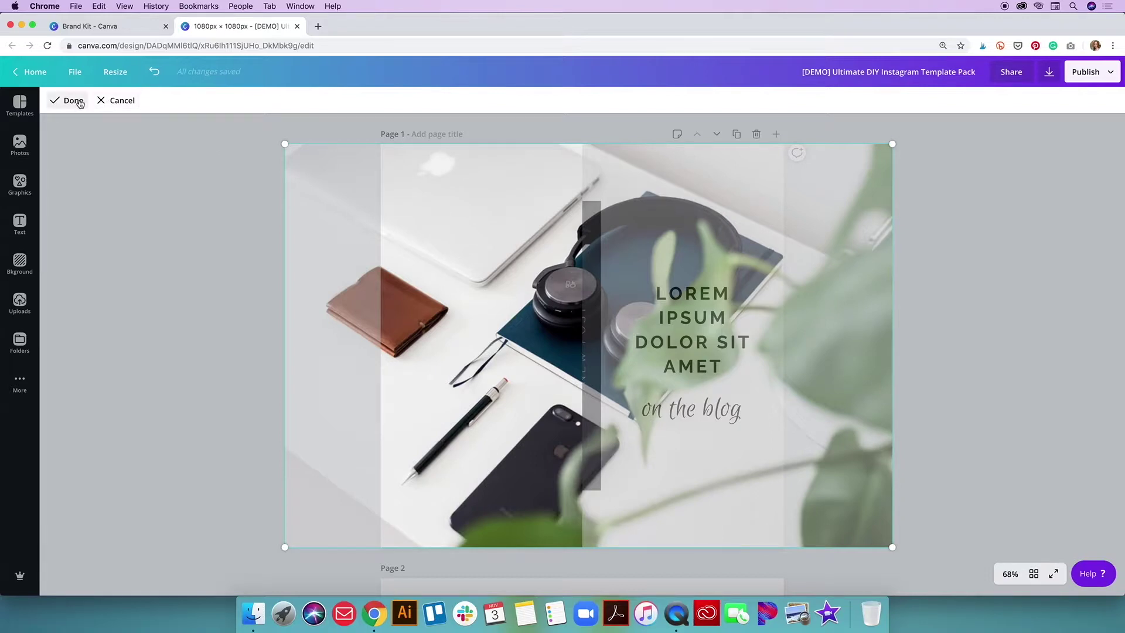
{"action": "left_click", "coordinate": [225, 197]}
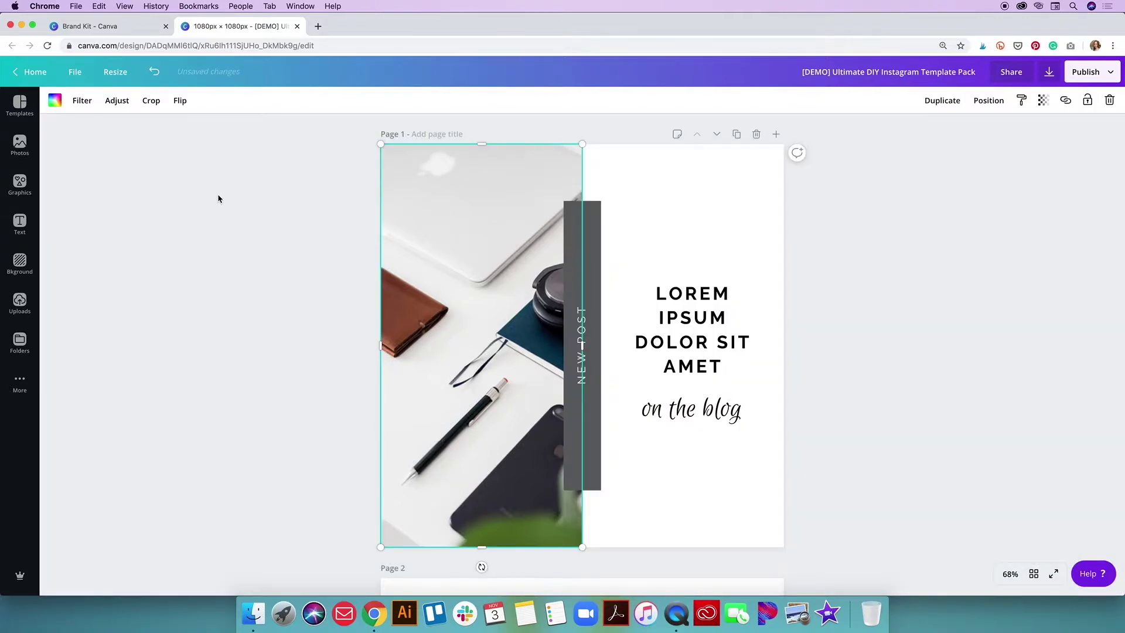
{"action": "left_click", "coordinate": [690, 205]}
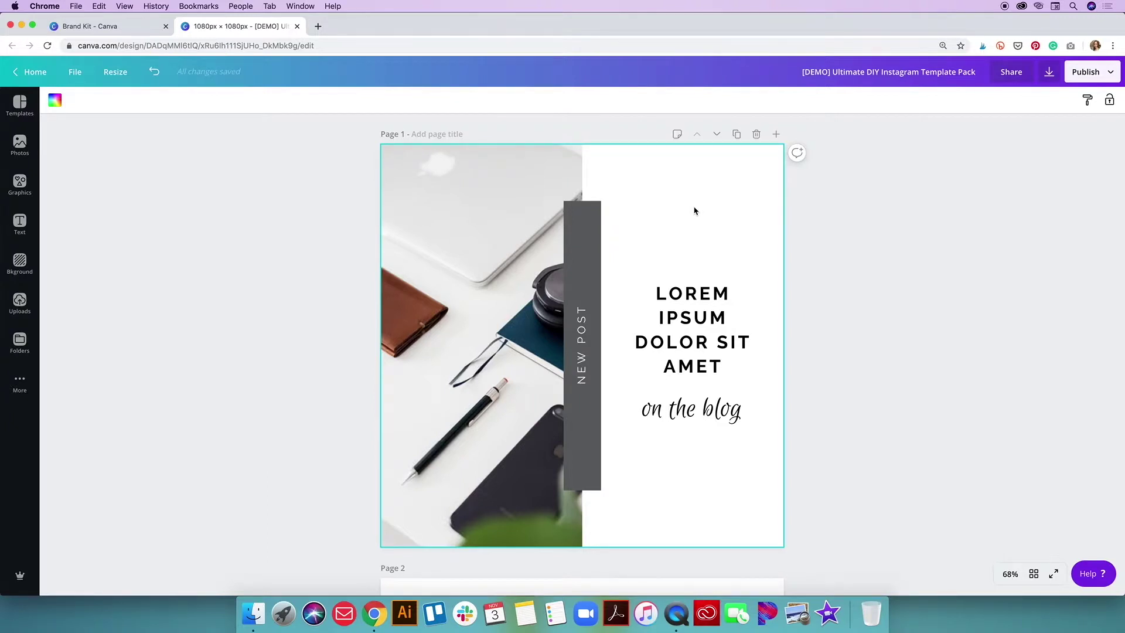
Examine the filter, adjustment and crop options for the desk photo on page 1, leaving the crop unapplied.
{"action": "left_click", "coordinate": [408, 184]}
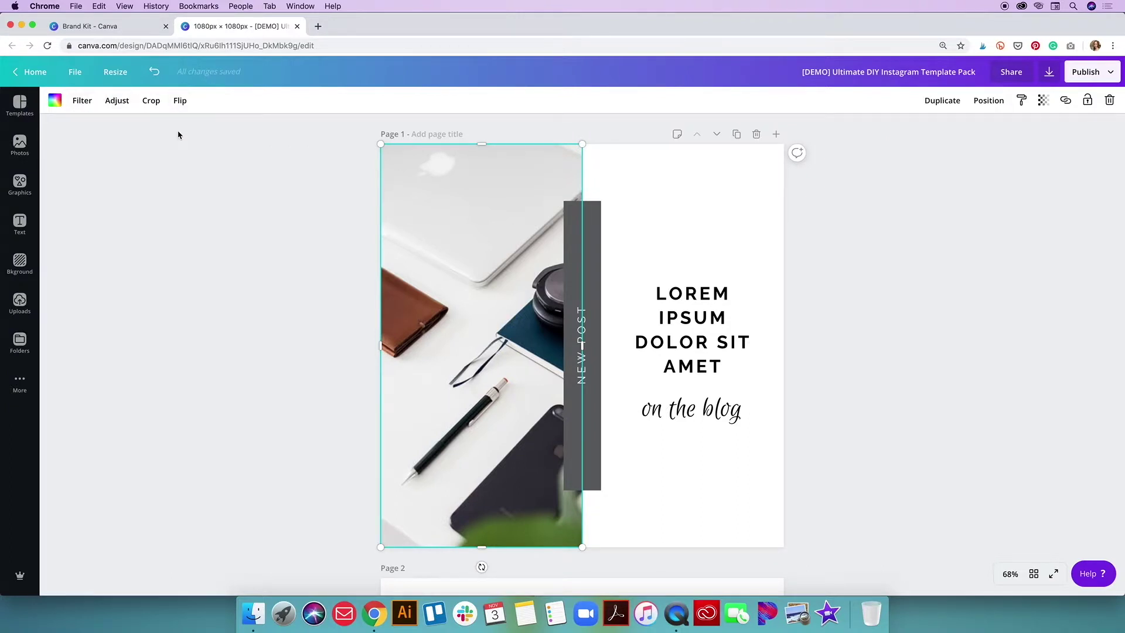
{"action": "left_click", "coordinate": [85, 104]}
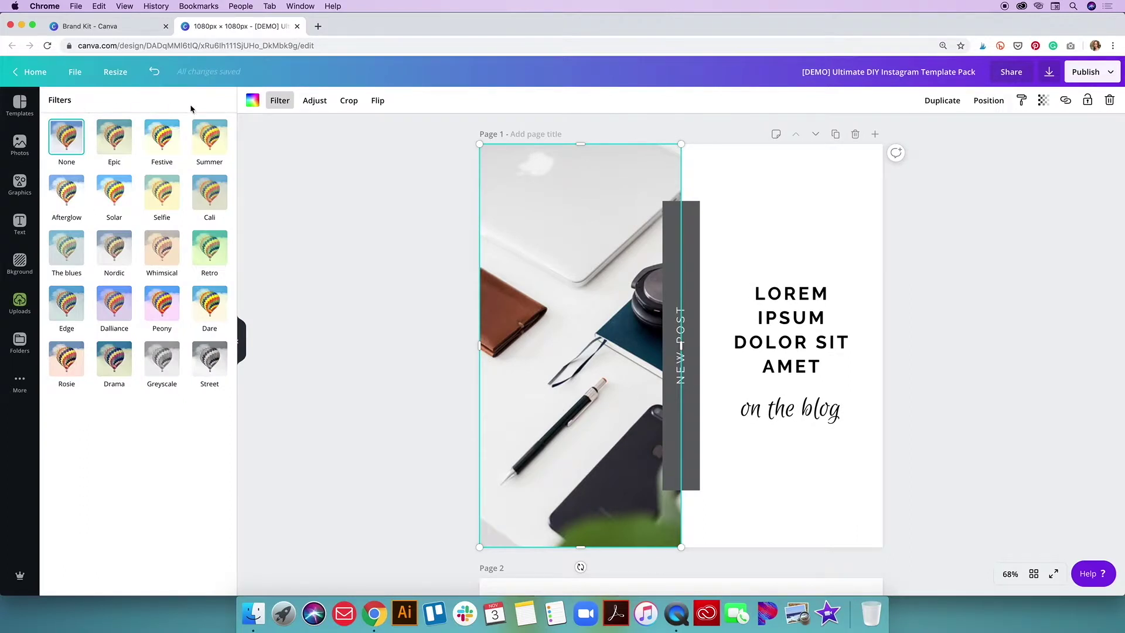
{"action": "left_click", "coordinate": [316, 102]}
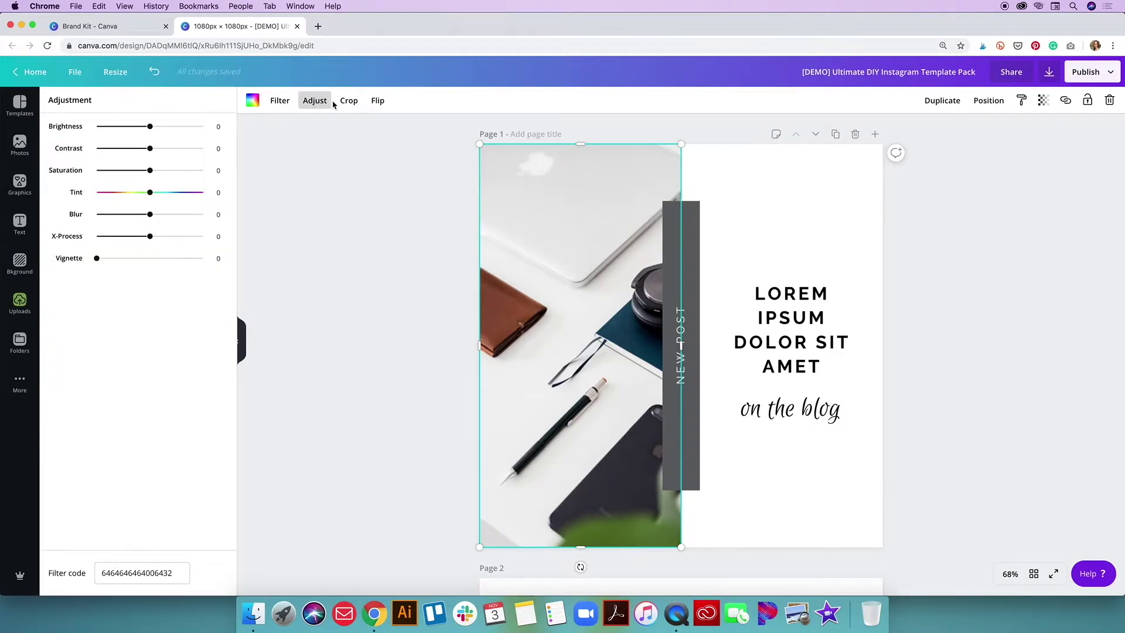
{"action": "left_click", "coordinate": [343, 102]}
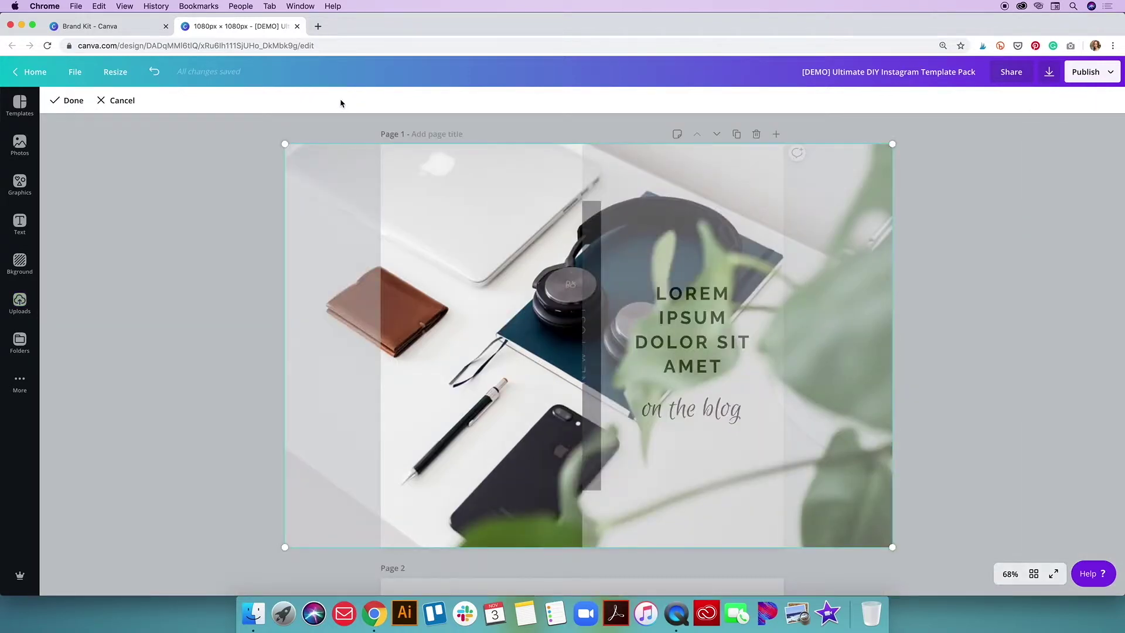
{"action": "left_click", "coordinate": [123, 102]}
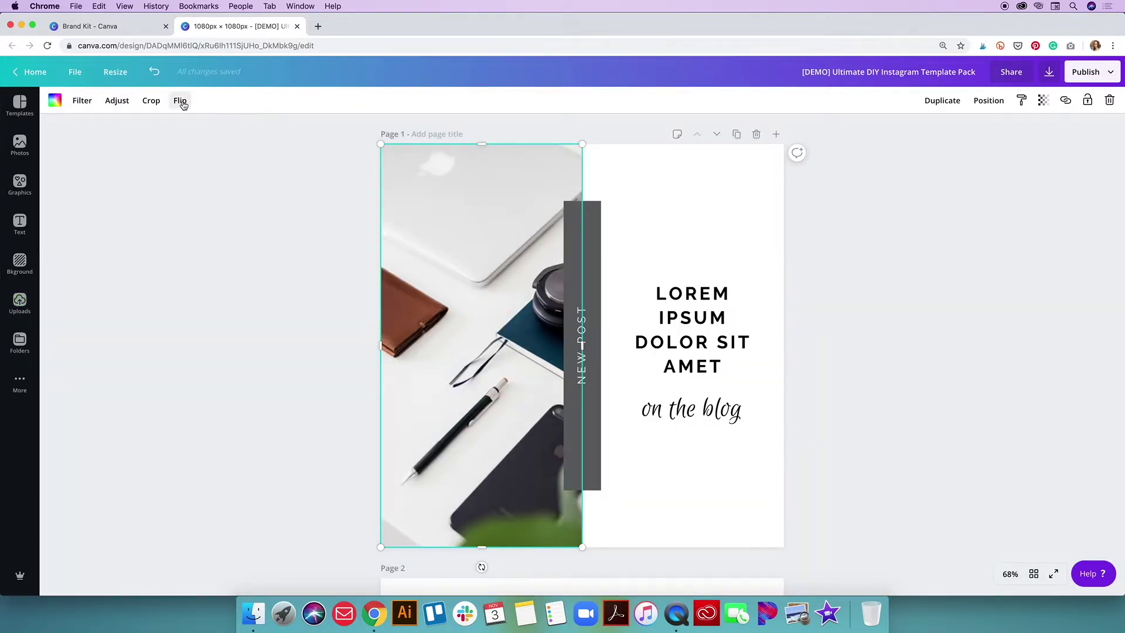
Flip the desk photo horizontally, and flip it back to its original orientation.
{"action": "left_click", "coordinate": [181, 102]}
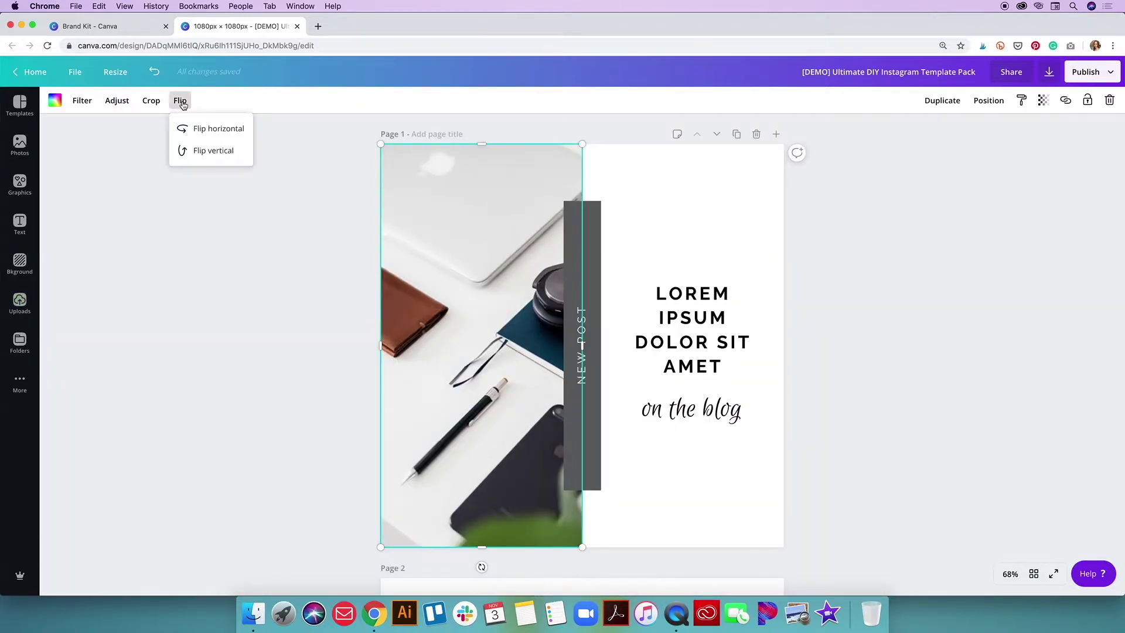
{"action": "left_click", "coordinate": [213, 130]}
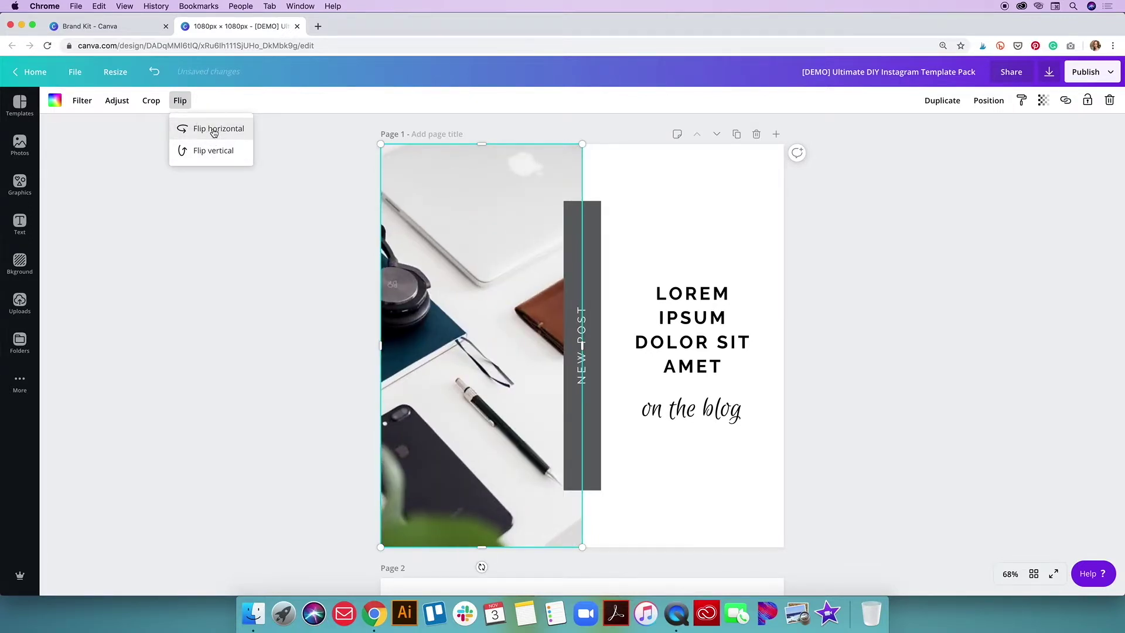
{"action": "left_click", "coordinate": [215, 131]}
{"action": "left_click", "coordinate": [288, 160]}
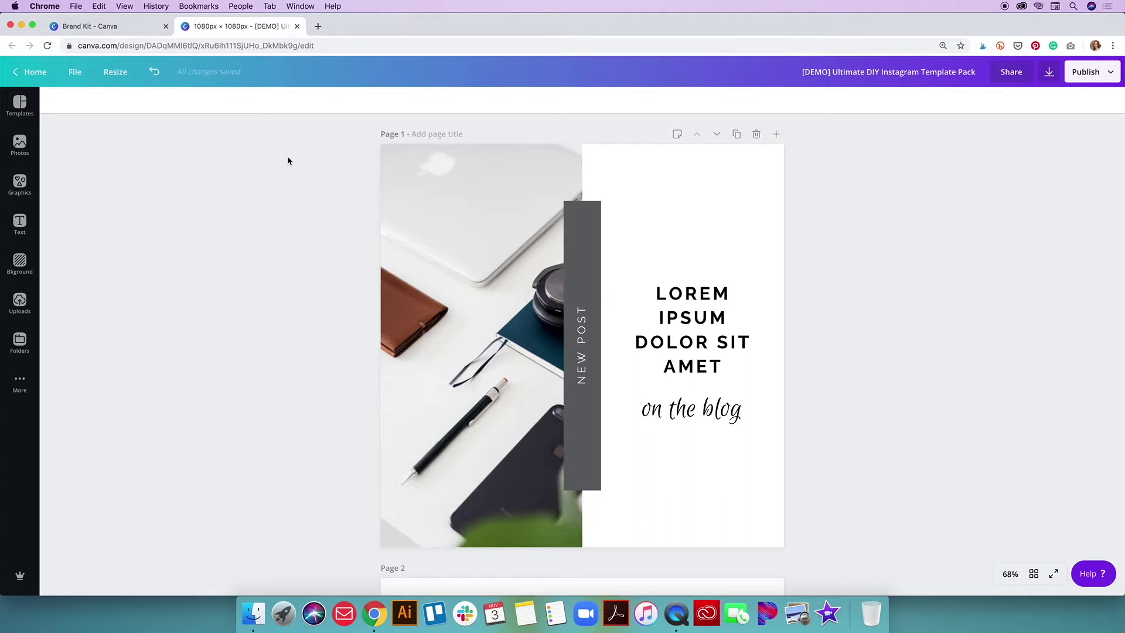
Fill page 2's two image frames with uploaded photos, coffee beans in the first and the eucalyptus branch in the second.
{"action": "scroll", "coordinate": [288, 161], "scroll_direction": "down", "scroll_amount": 10}
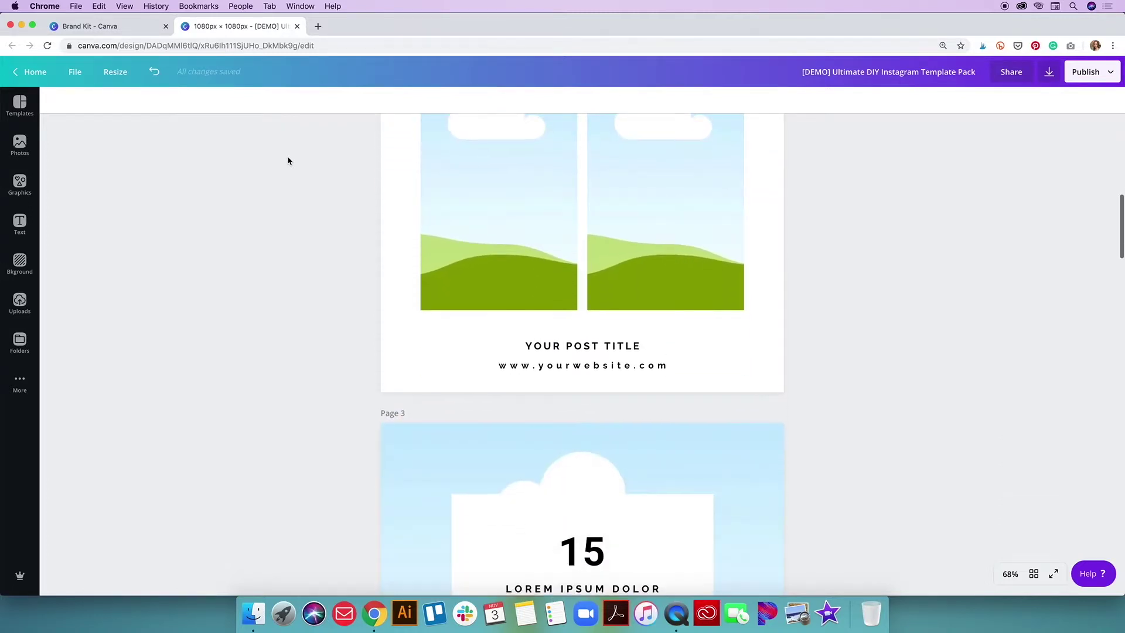
{"action": "scroll", "coordinate": [288, 161], "scroll_direction": "up", "scroll_amount": 3}
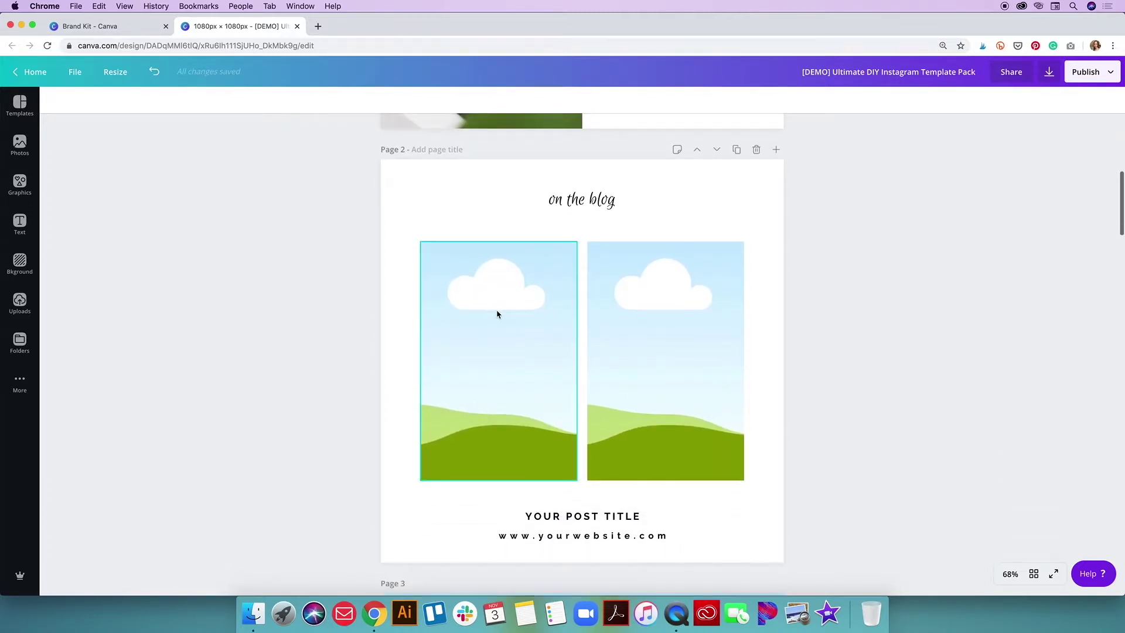
{"action": "left_click", "coordinate": [497, 314]}
{"action": "left_click", "coordinate": [21, 300]}
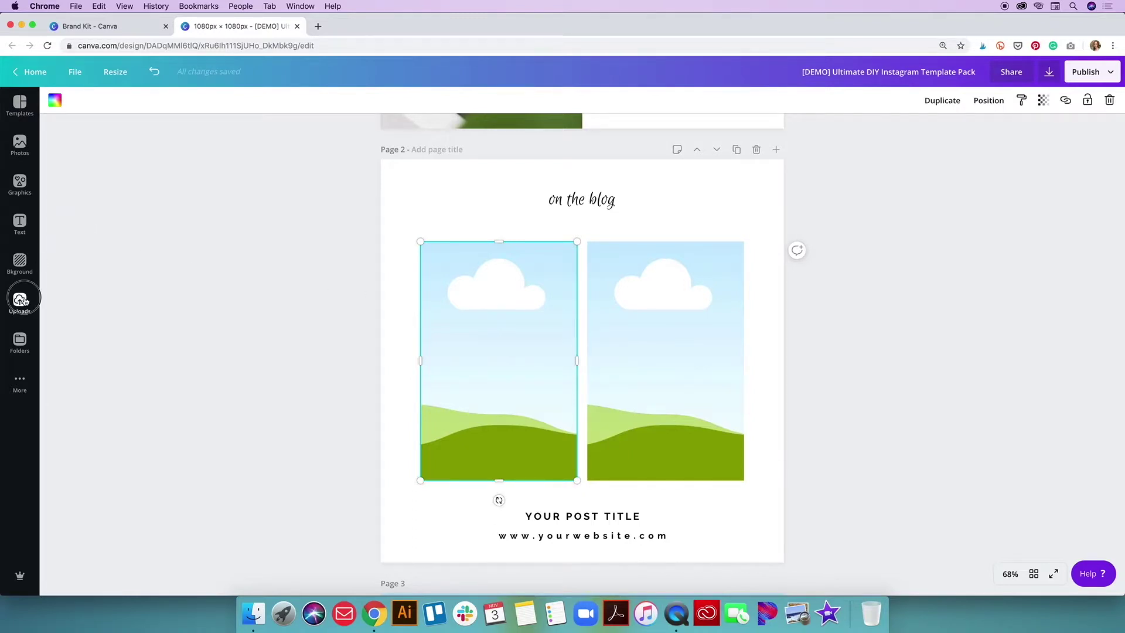
{"action": "left_click_drag", "start_coordinate": [97, 235], "coordinate": [542, 324]}
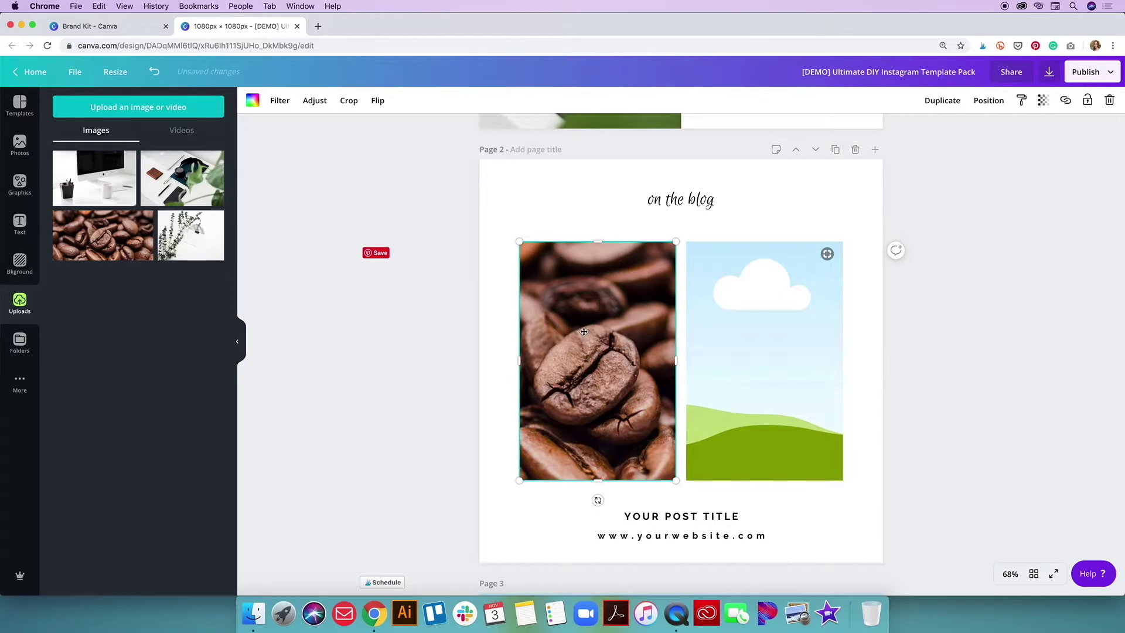
{"action": "left_click_drag", "start_coordinate": [202, 225], "coordinate": [724, 314]}
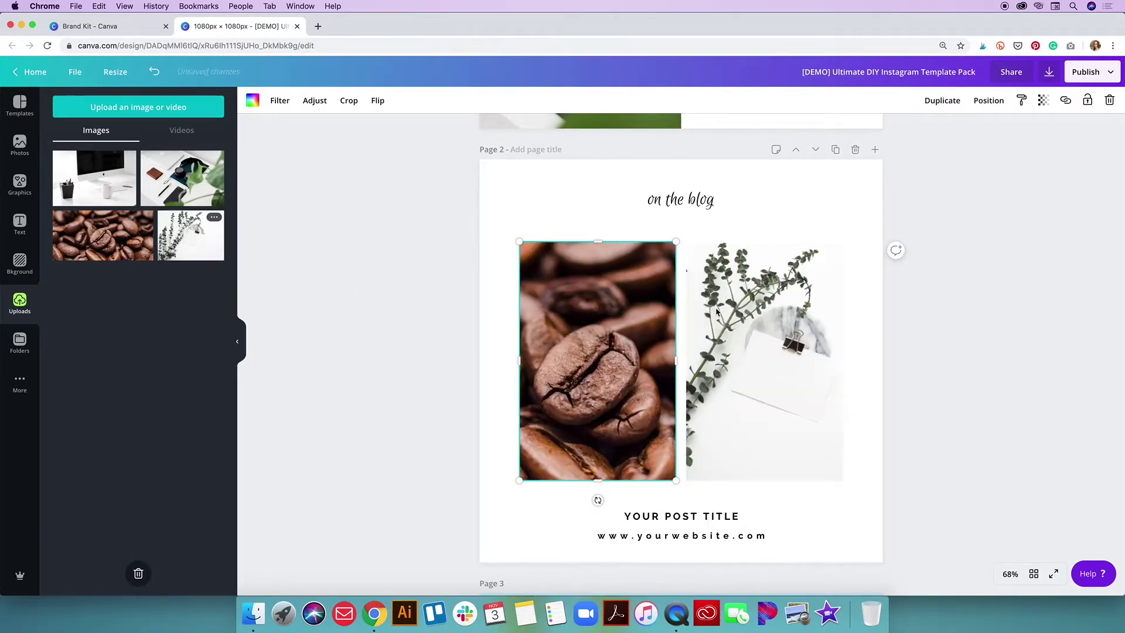
{"action": "left_click", "coordinate": [876, 316]}
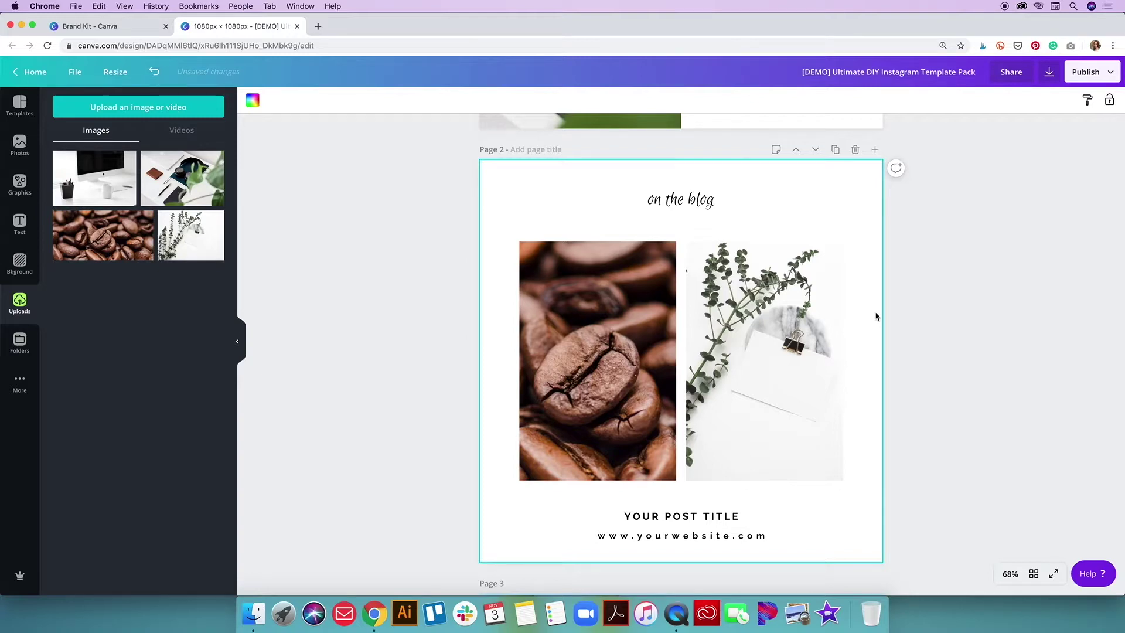
{"action": "left_click", "coordinate": [917, 317]}
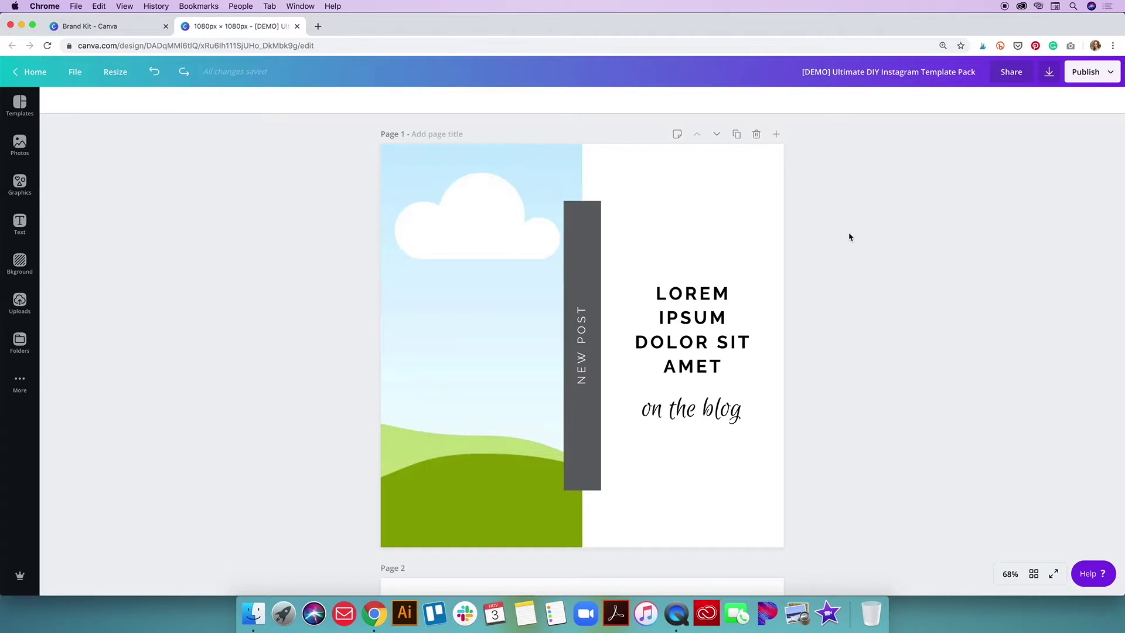
Examine the colors available for page 1's vertical bar, the colors used across the template pages, and the Brand Kit colors.
{"action": "left_click", "coordinate": [591, 243]}
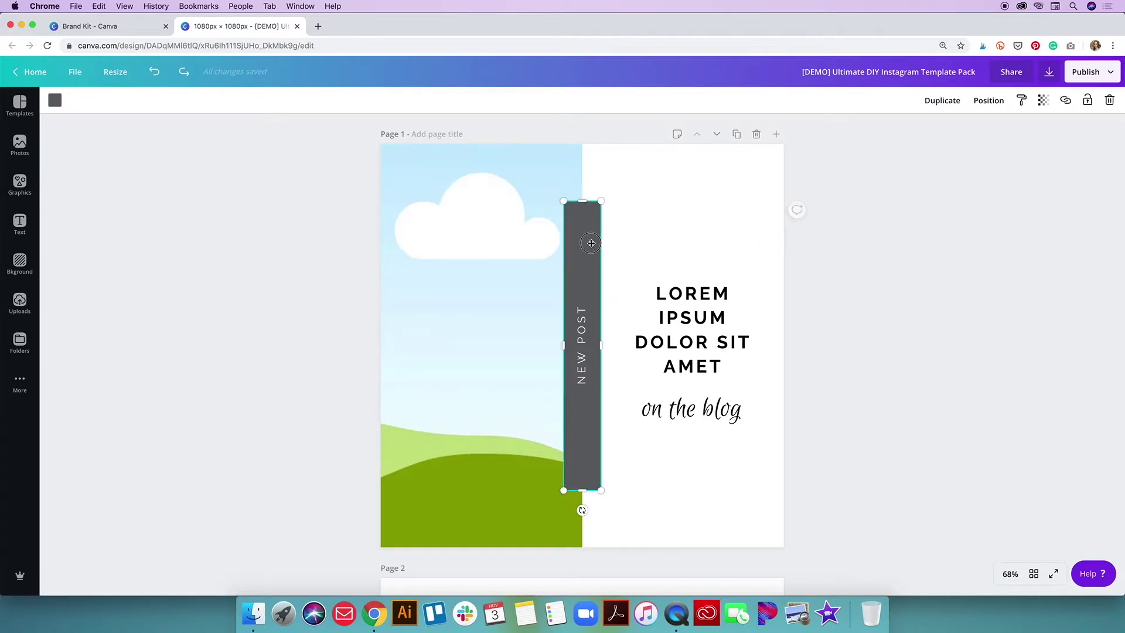
{"action": "left_click", "coordinate": [697, 297]}
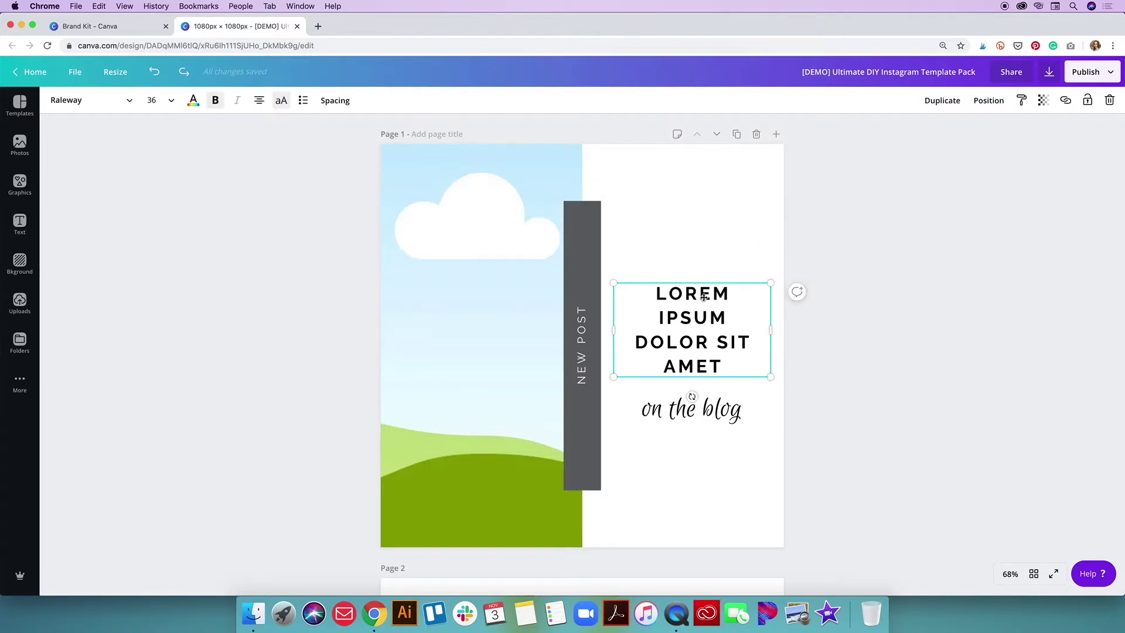
{"action": "left_click", "coordinate": [597, 239]}
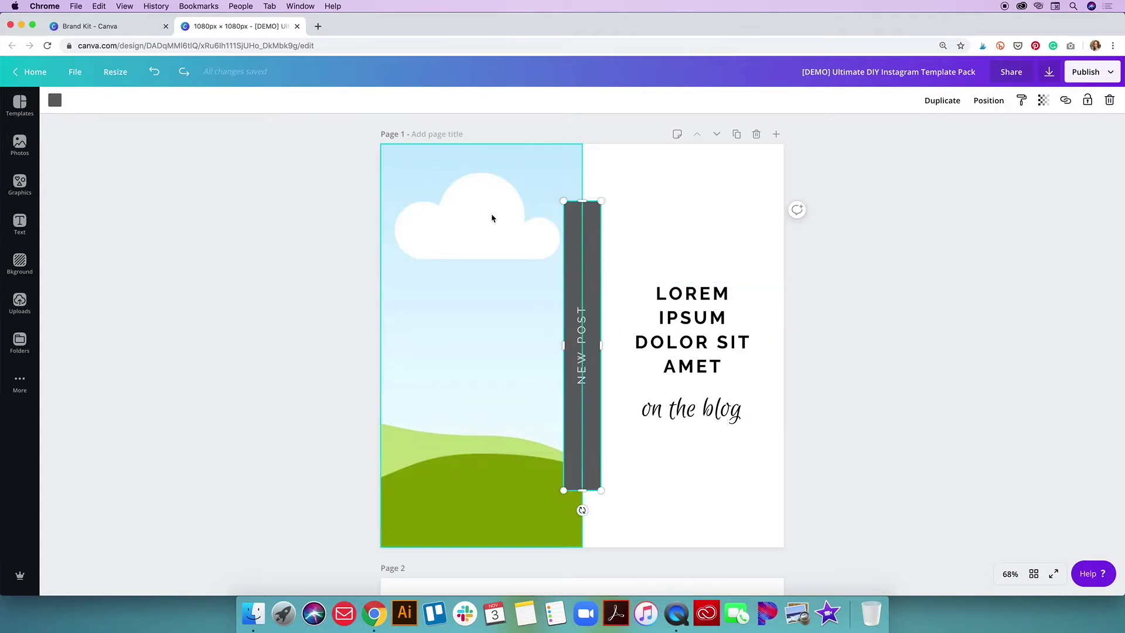
{"action": "left_click", "coordinate": [56, 103]}
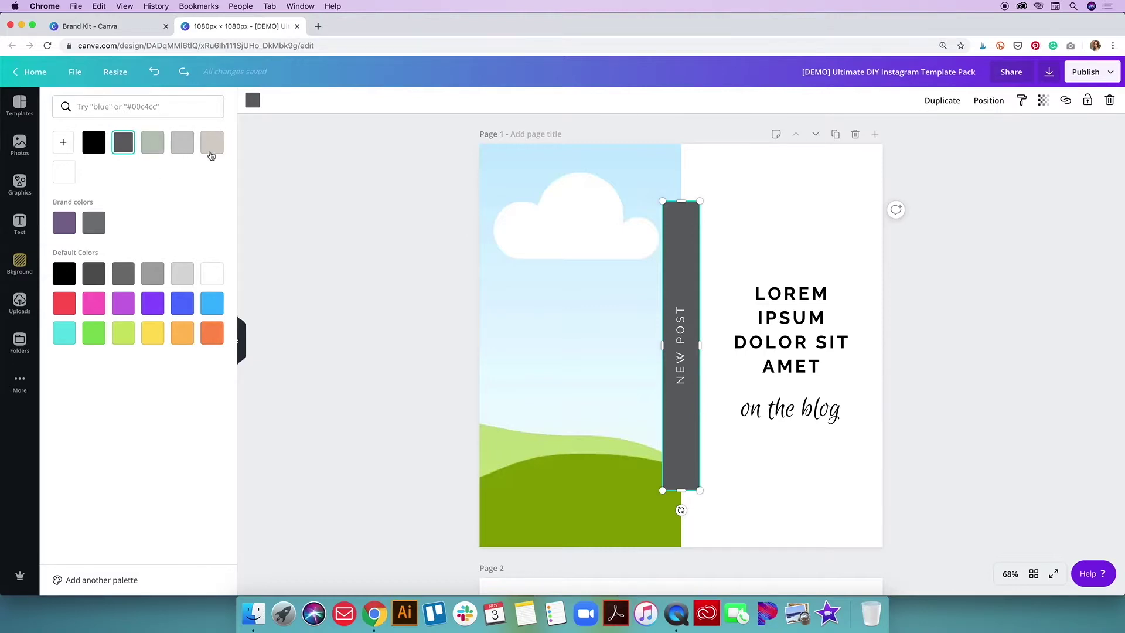
{"action": "scroll", "coordinate": [287, 238], "scroll_direction": "down", "scroll_amount": 20}
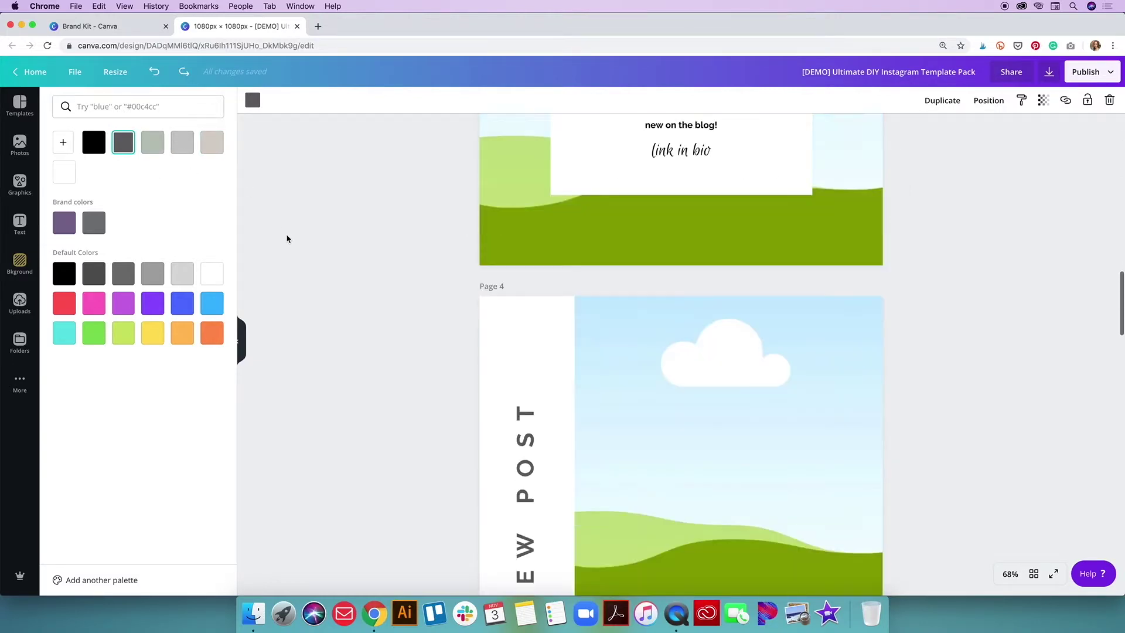
{"action": "scroll", "coordinate": [287, 239], "scroll_direction": "down", "scroll_amount": 15}
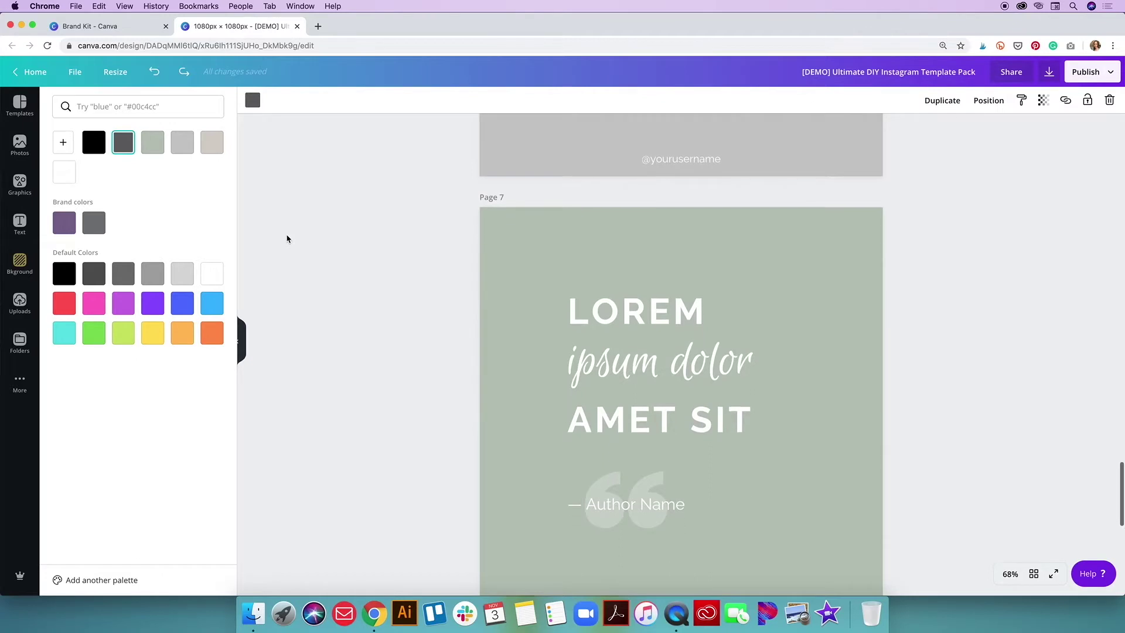
{"action": "scroll", "coordinate": [287, 238], "scroll_direction": "up", "scroll_amount": 20}
{"action": "scroll", "coordinate": [287, 238], "scroll_direction": "up", "scroll_amount": 20}
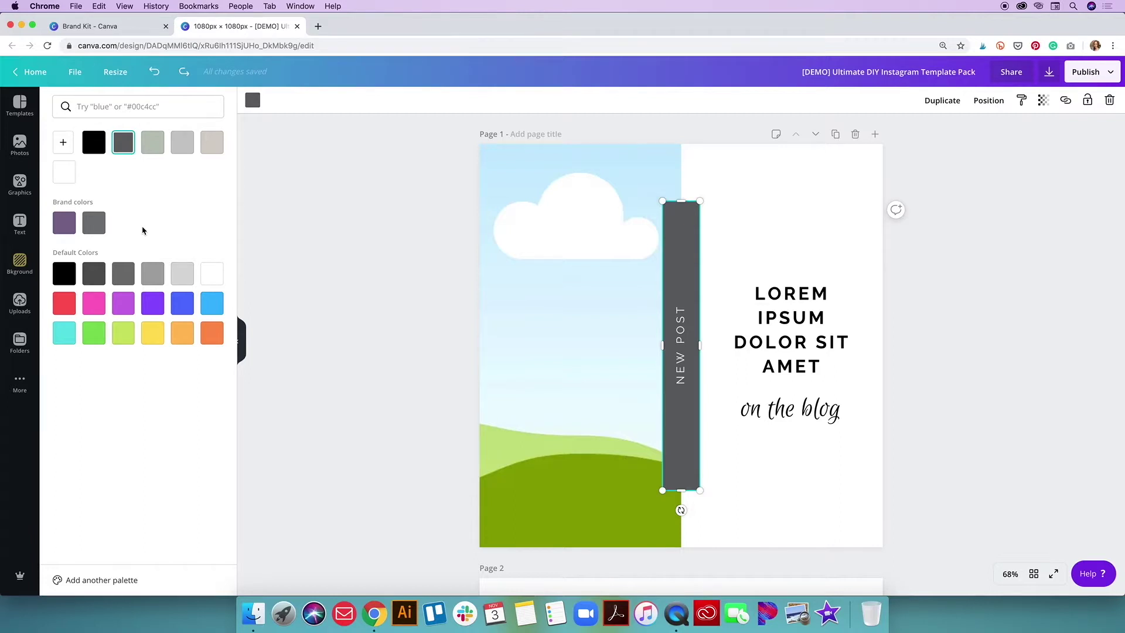
{"action": "left_click", "coordinate": [117, 26]}
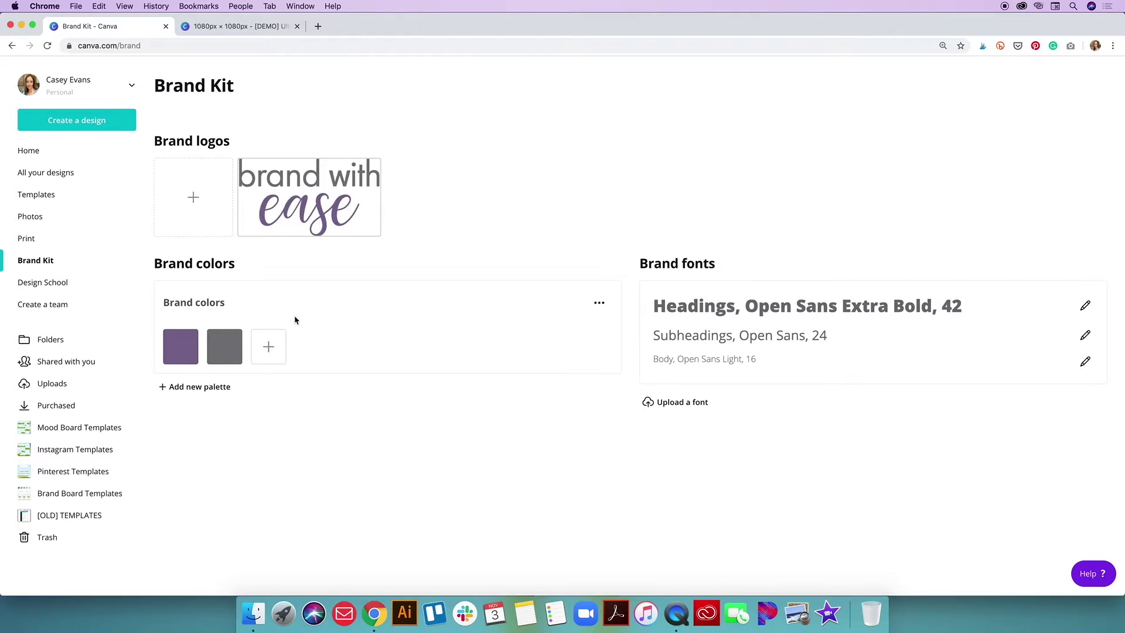
Return to the template design and recolor page 1's vertical bar with the hex color #ffaa1d.
{"action": "left_click", "coordinate": [230, 26]}
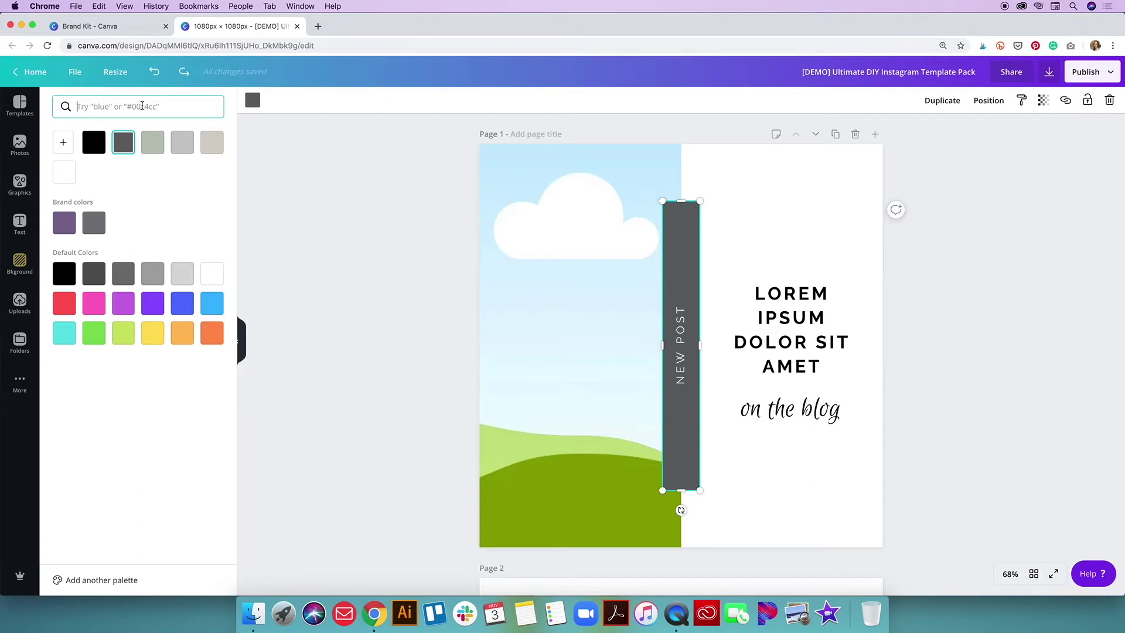
{"action": "type", "text": "#ffaa1d"}
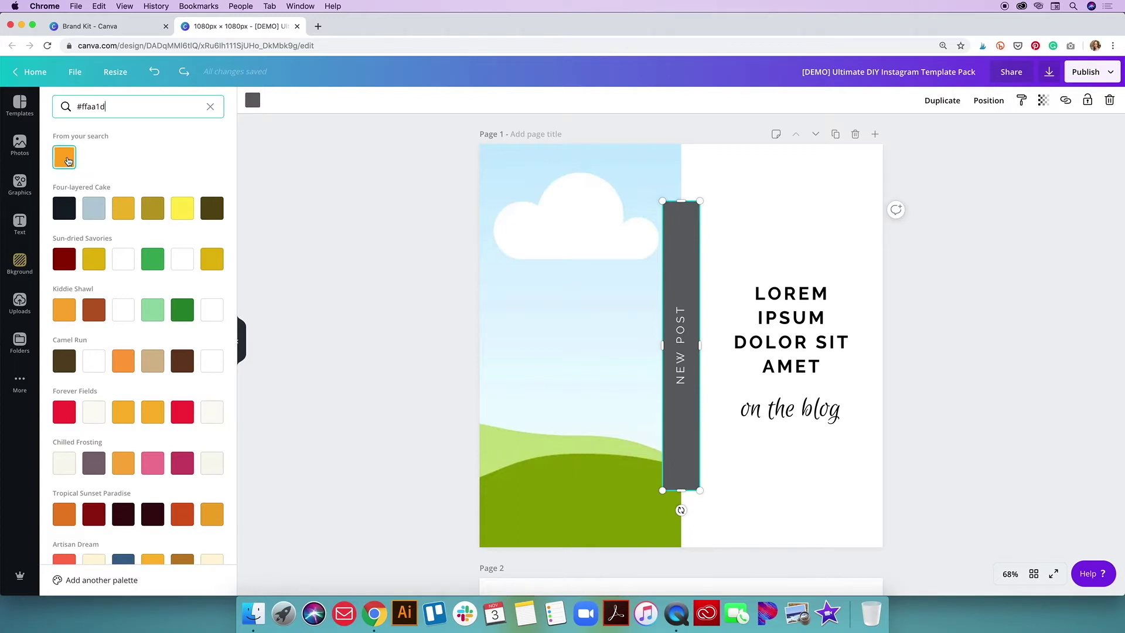
{"action": "left_click", "coordinate": [65, 158]}
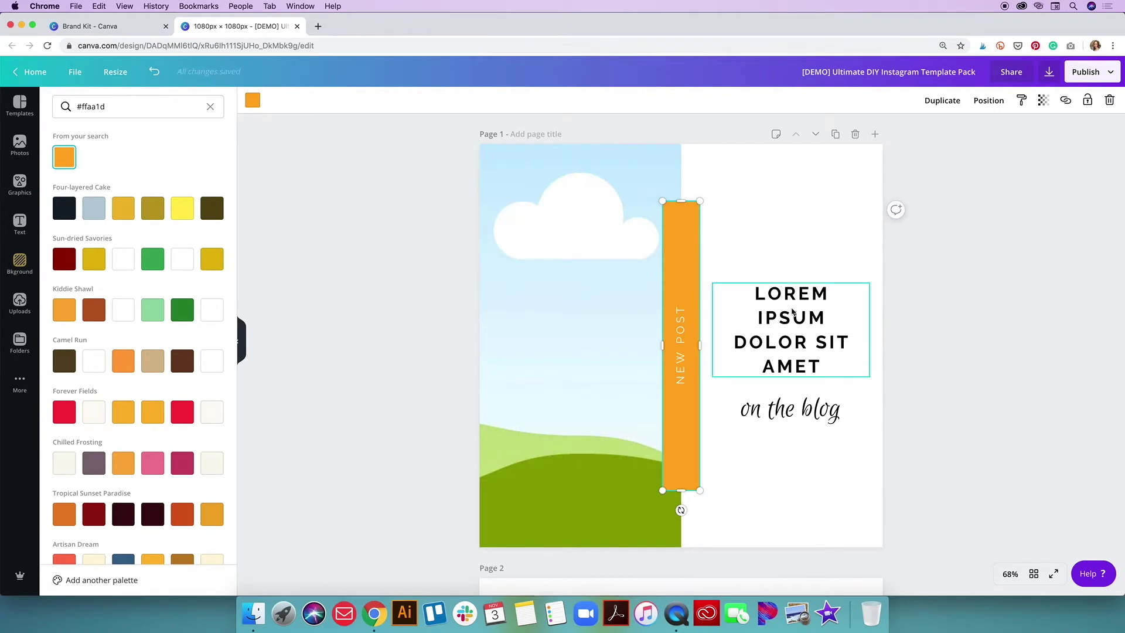
Recolor page 1's "LOREM IPSUM DOLOR SIT AMET" headline and "on the blog" text in the document's orange.
{"action": "left_click", "coordinate": [792, 313]}
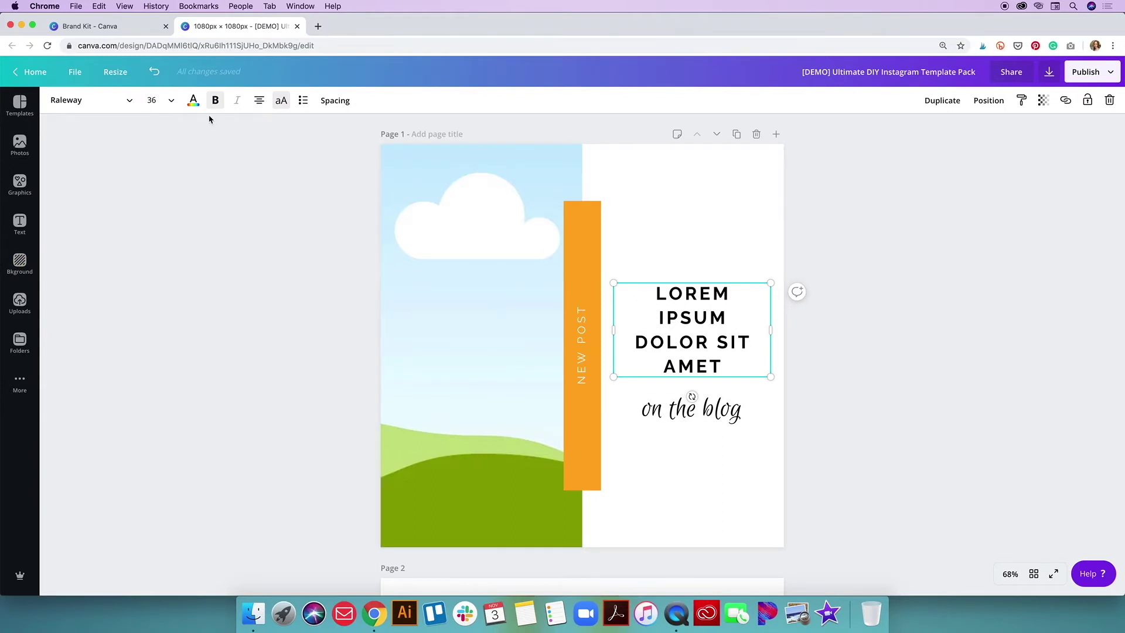
{"action": "left_click", "coordinate": [193, 104]}
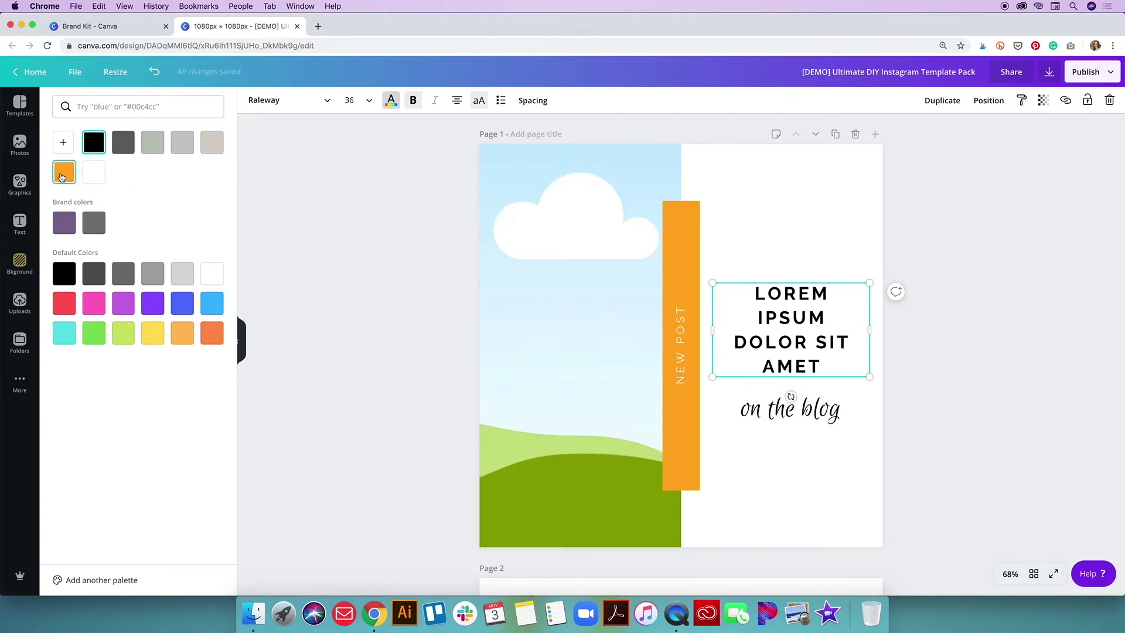
{"action": "left_click", "coordinate": [61, 173]}
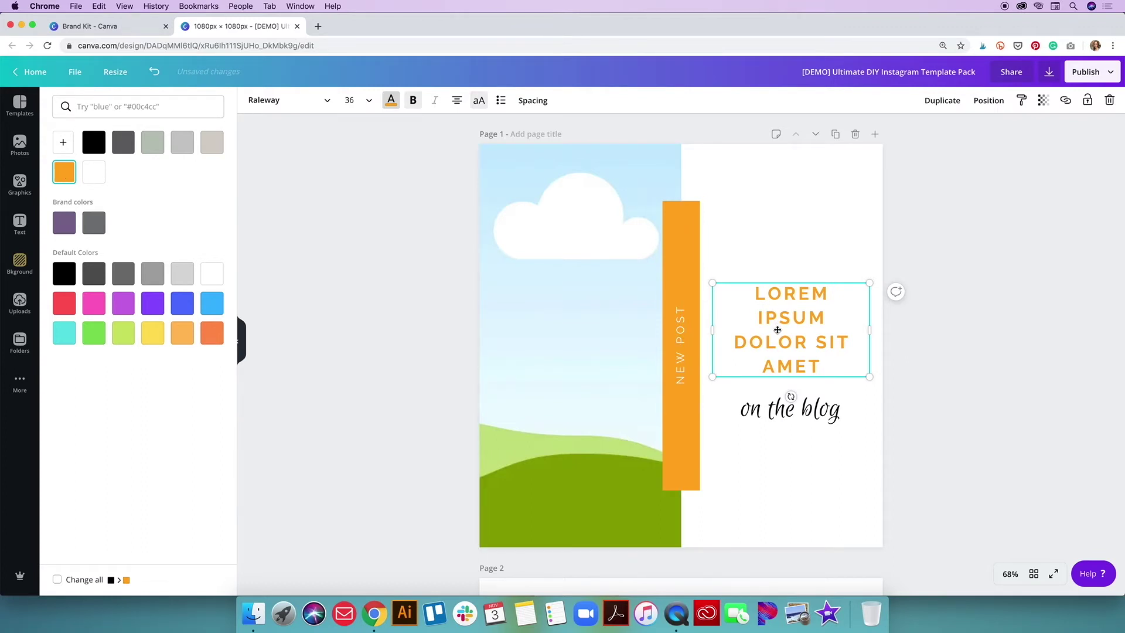
{"action": "left_click", "coordinate": [757, 398]}
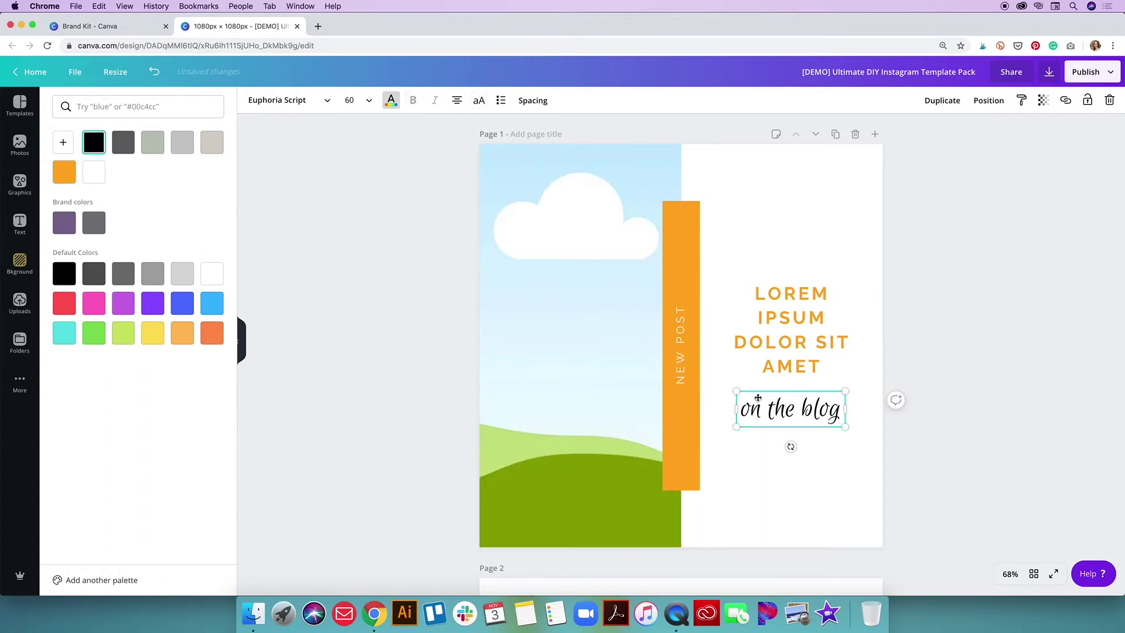
{"action": "left_click", "coordinate": [63, 174]}
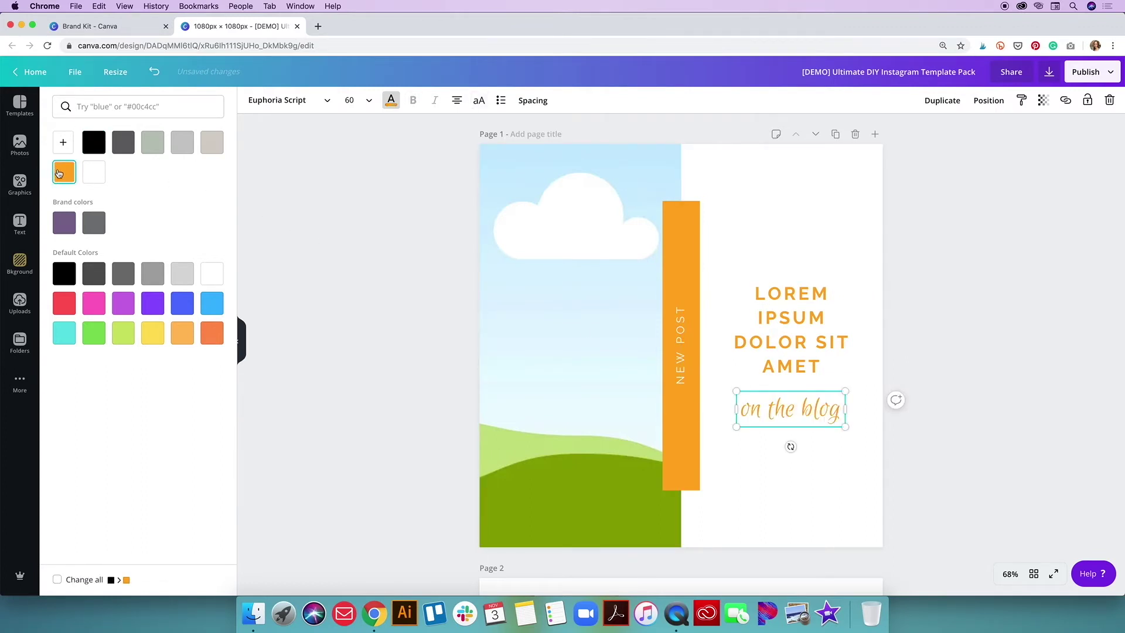
Change the "NEW POST" text on page 1's orange bar to black.
{"action": "left_click", "coordinate": [682, 332]}
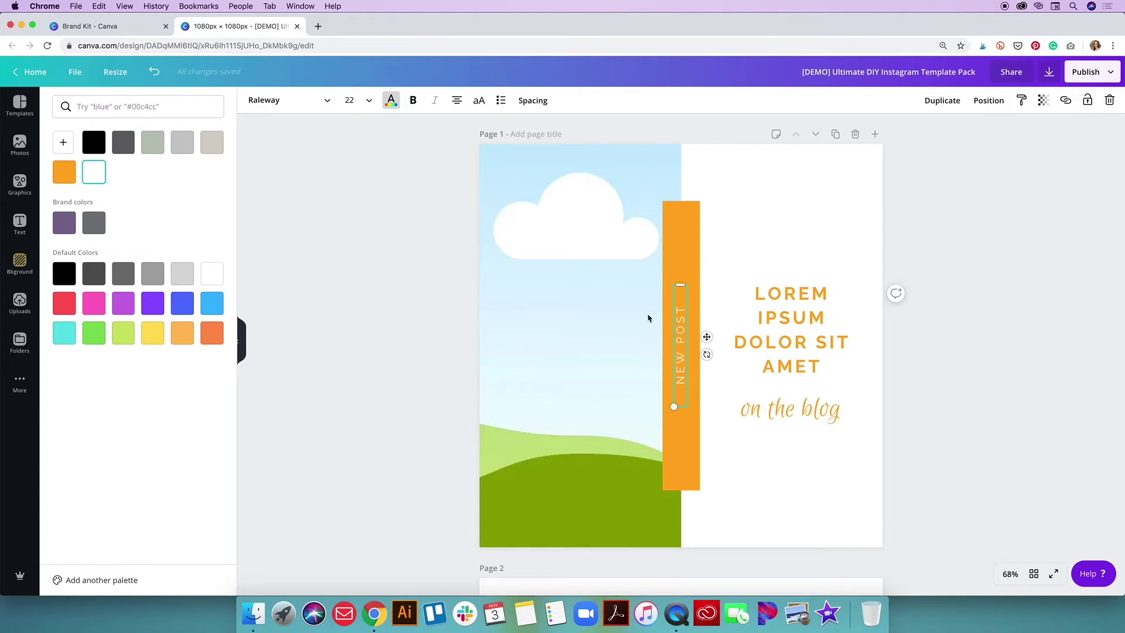
{"action": "left_click", "coordinate": [93, 142]}
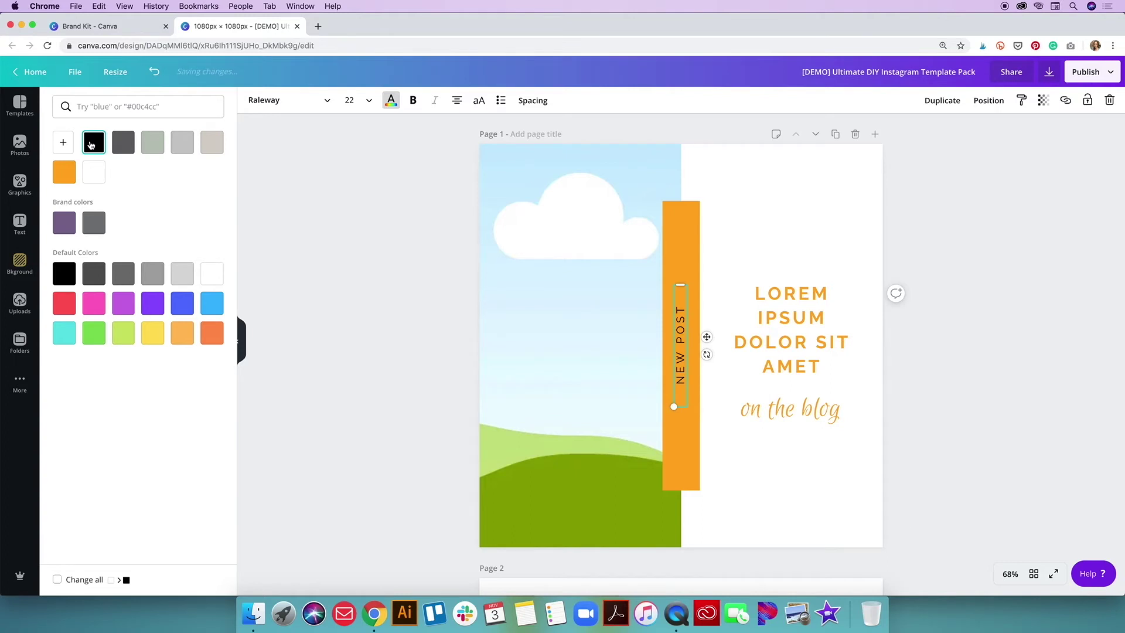
{"action": "left_click", "coordinate": [847, 229]}
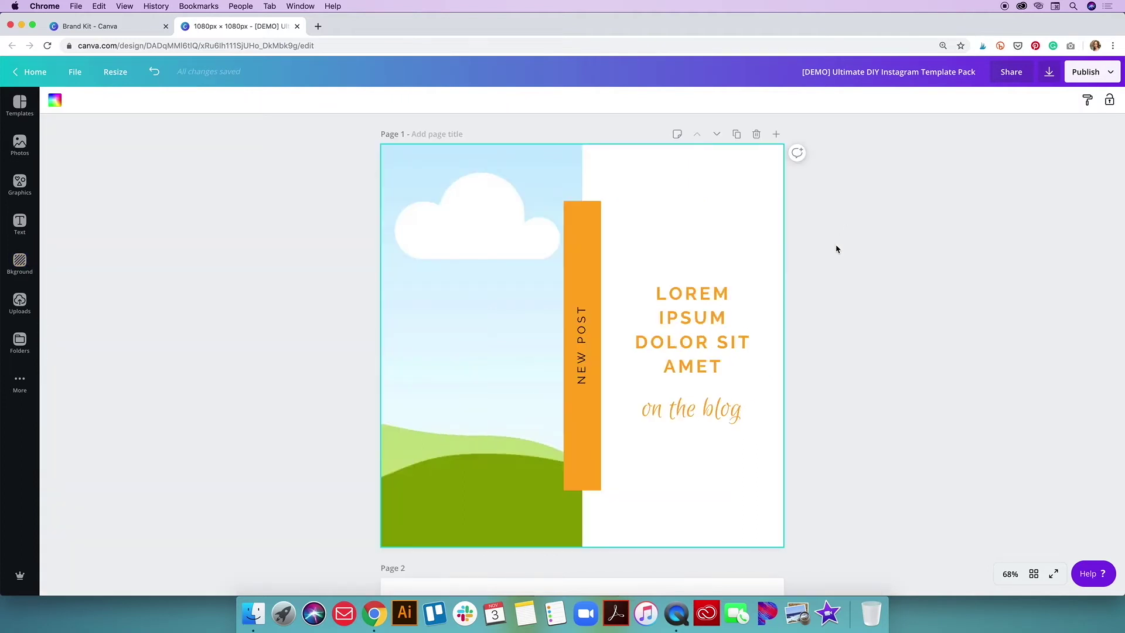
Raise the transparency value of page 7's quotation mark to 100, and set it back to 25.
{"action": "scroll", "coordinate": [837, 249], "scroll_direction": "down", "scroll_amount": 20}
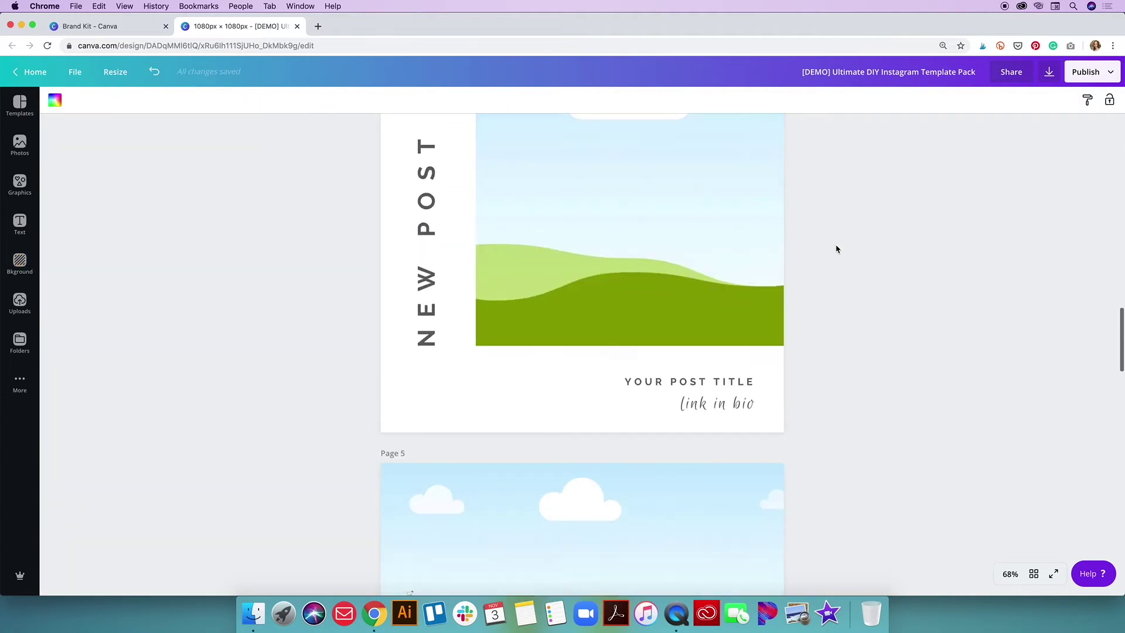
{"action": "scroll", "coordinate": [837, 249], "scroll_direction": "down", "scroll_amount": 12}
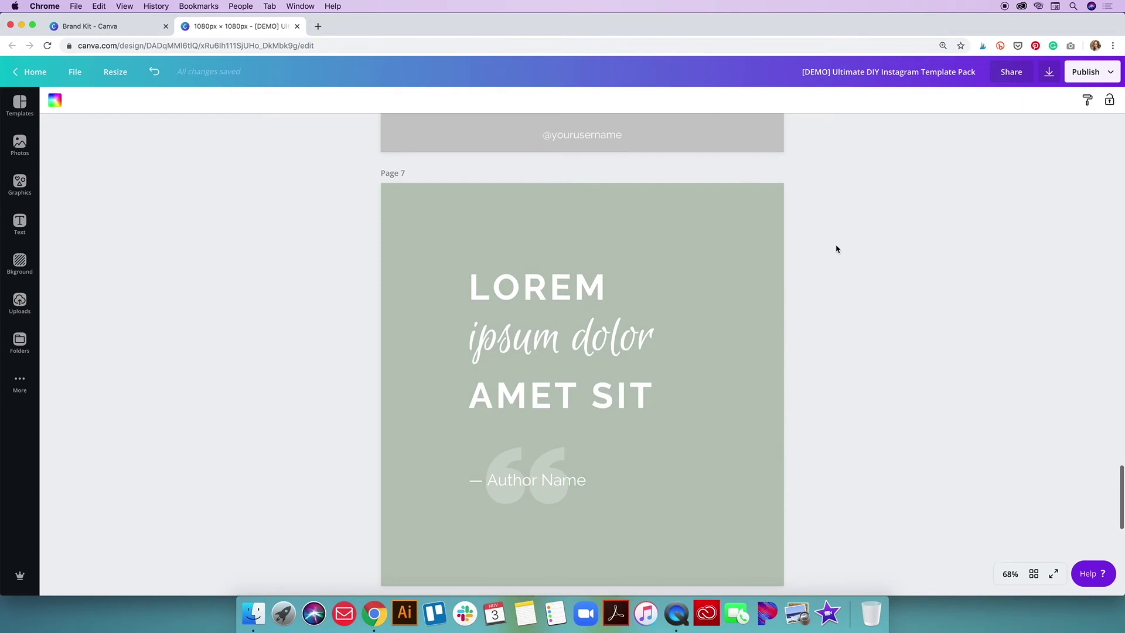
{"action": "scroll", "coordinate": [836, 249], "scroll_direction": "up", "scroll_amount": 1}
{"action": "left_click", "coordinate": [347, 287]}
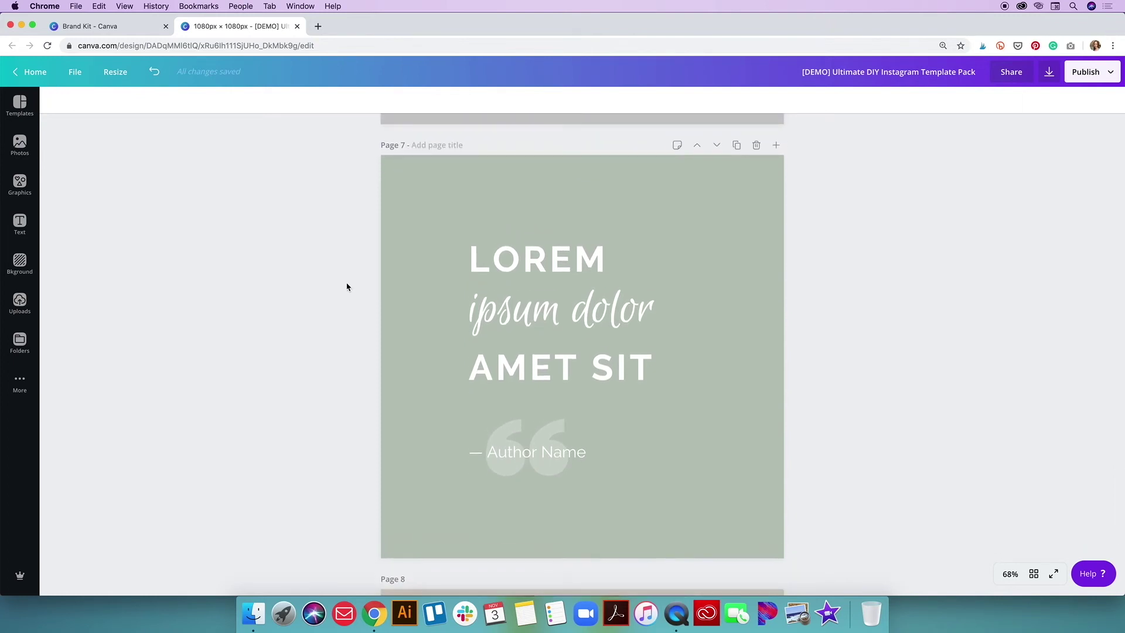
{"action": "left_click", "coordinate": [556, 434]}
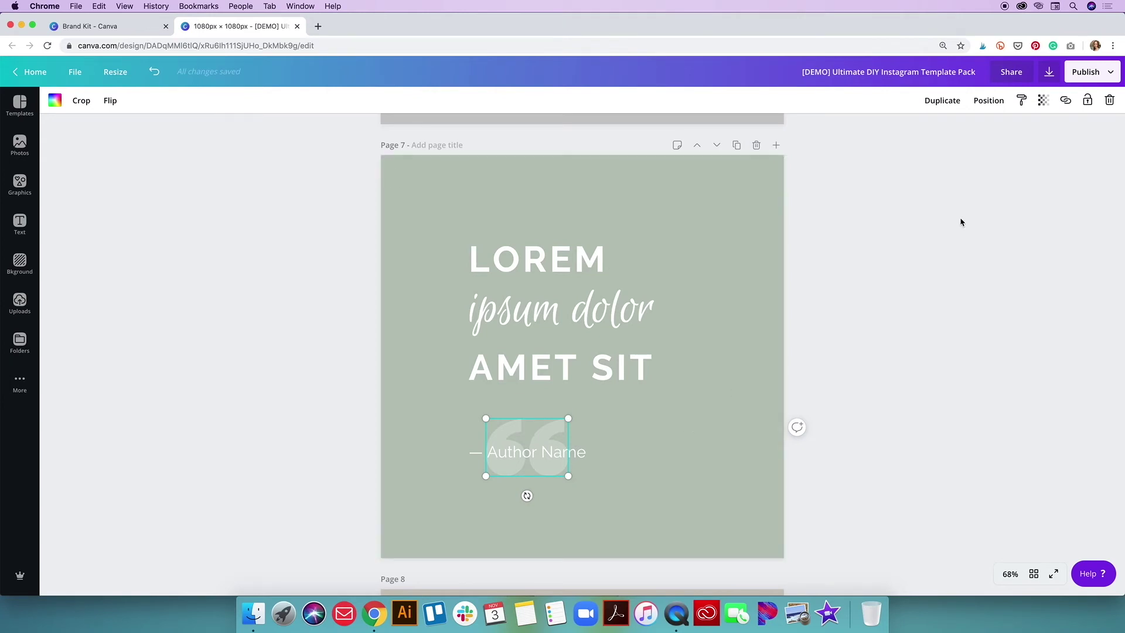
{"action": "left_click", "coordinate": [1046, 104]}
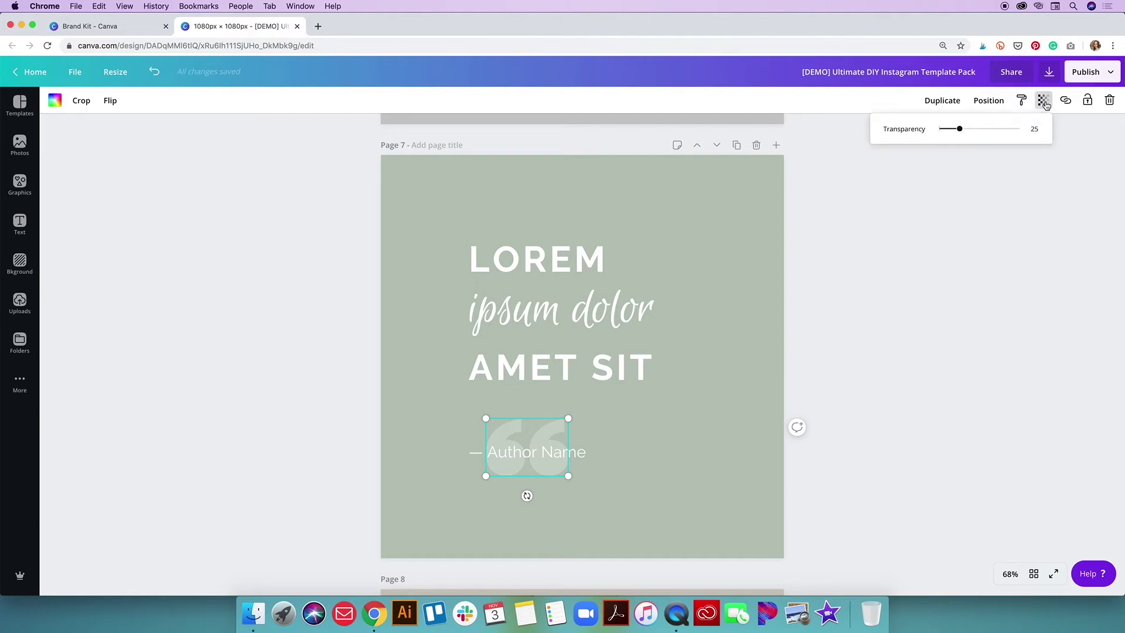
{"action": "left_click", "coordinate": [965, 132]}
{"action": "left_click_drag", "start_coordinate": [965, 132], "coordinate": [1029, 131]}
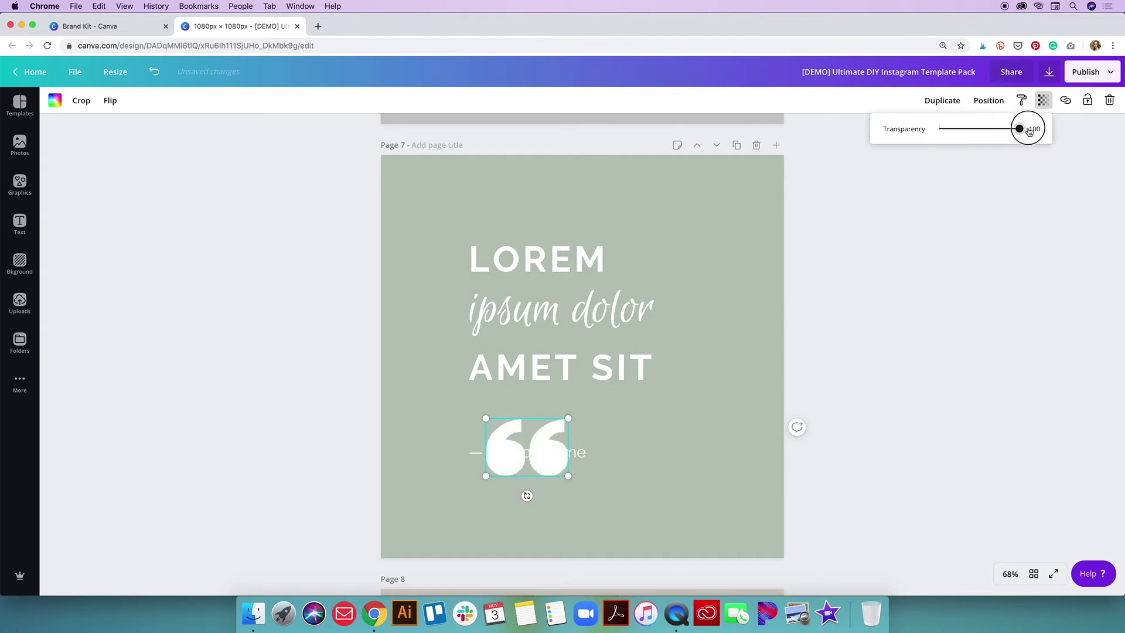
{"action": "left_click_drag", "start_coordinate": [1029, 132], "coordinate": [960, 133]}
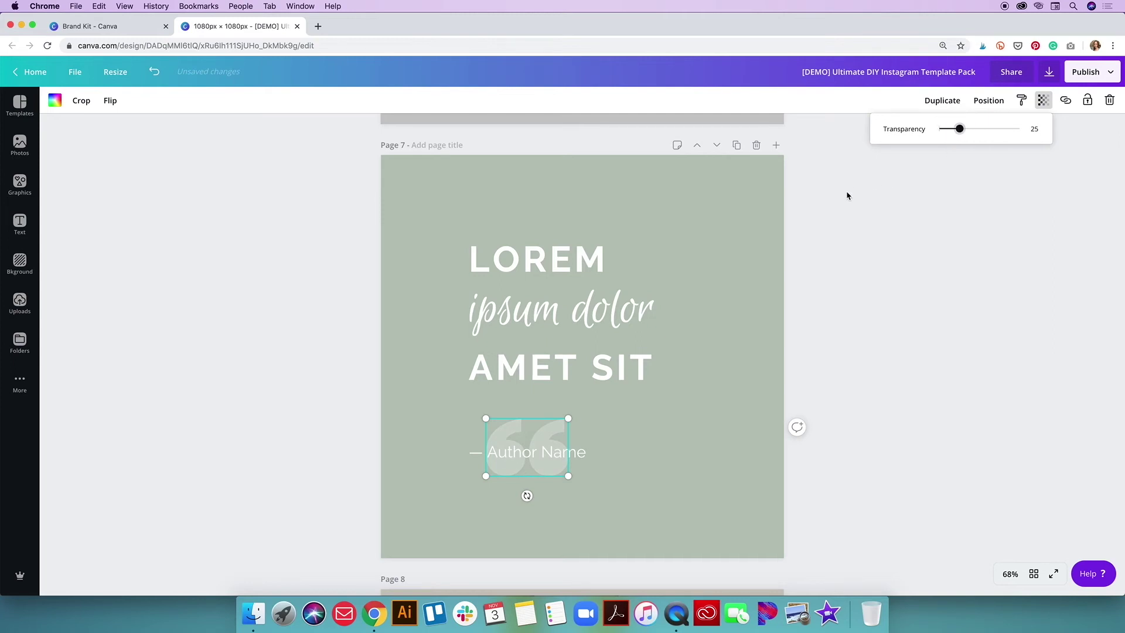
Try a transparency value of 50 on page 7's green background square, and restore it to 100.
{"action": "left_click", "coordinate": [737, 196]}
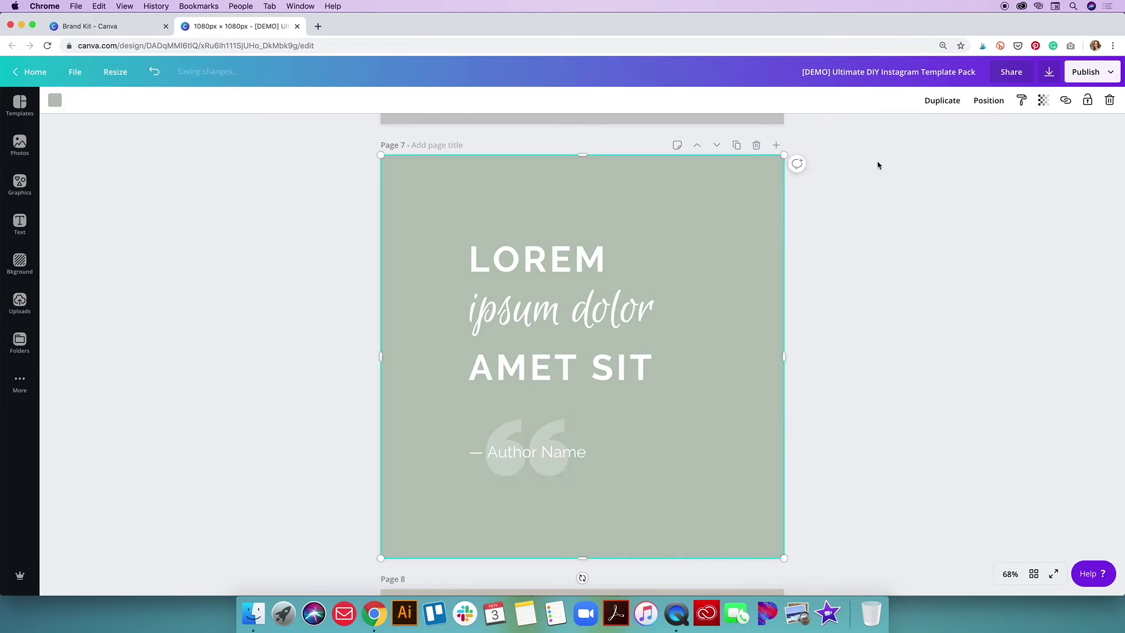
{"action": "left_click", "coordinate": [1043, 101]}
{"action": "left_click", "coordinate": [1020, 129]}
{"action": "mouse_move", "coordinate": [1020, 129]}
{"action": "left_mouse_down"}
{"action": "mouse_move", "coordinate": [947, 129]}
{"action": "mouse_move", "coordinate": [1025, 134]}
{"action": "left_mouse_up"}
{"action": "left_click", "coordinate": [1034, 128]}
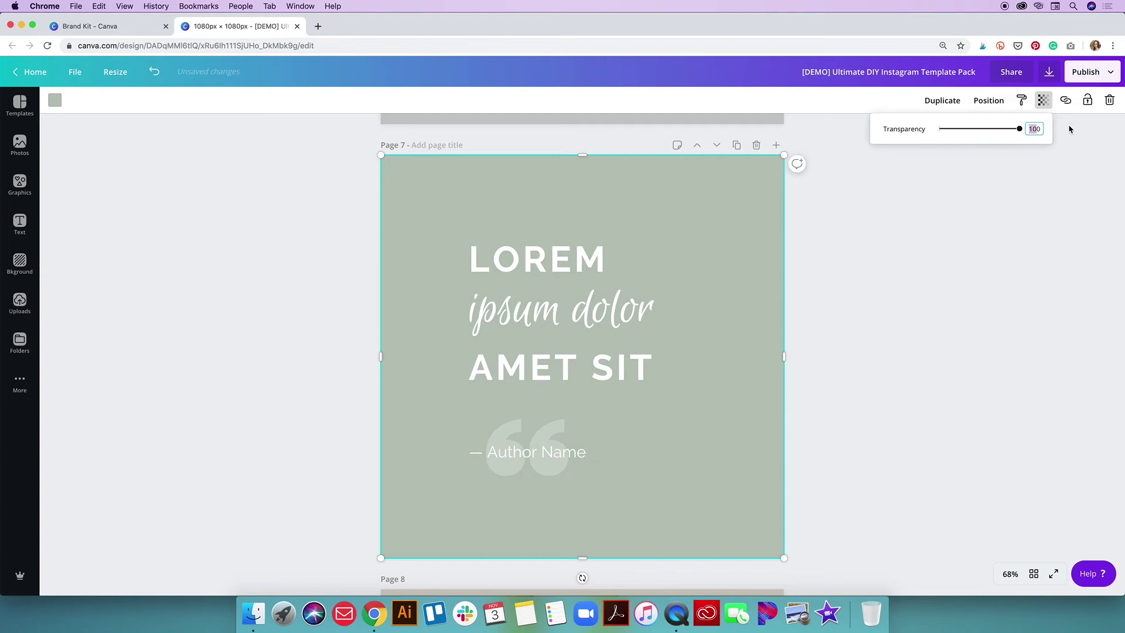
{"action": "type", "text": "50"}
{"action": "key", "text": "BackSpace"}
{"action": "key", "text": "BackSpace"}
{"action": "type", "text": "100"}
{"action": "left_click", "coordinate": [916, 232]}
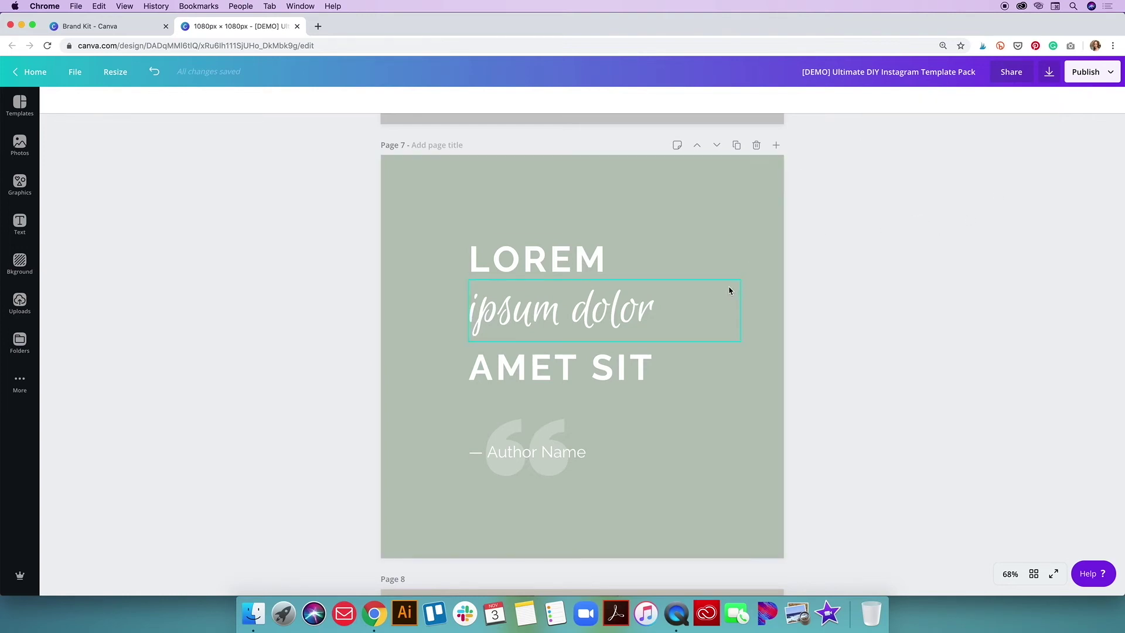
Bring up the background choices and delete the green background square from page 7.
{"action": "left_click", "coordinate": [20, 265]}
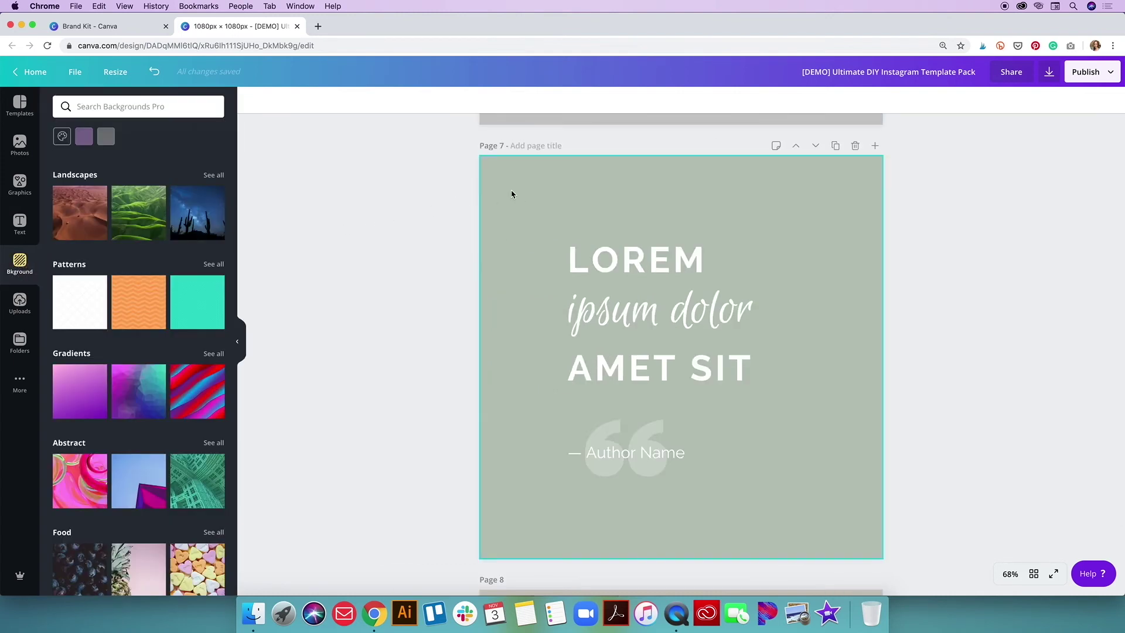
{"action": "left_click", "coordinate": [496, 177]}
{"action": "key", "text": "Delete"}
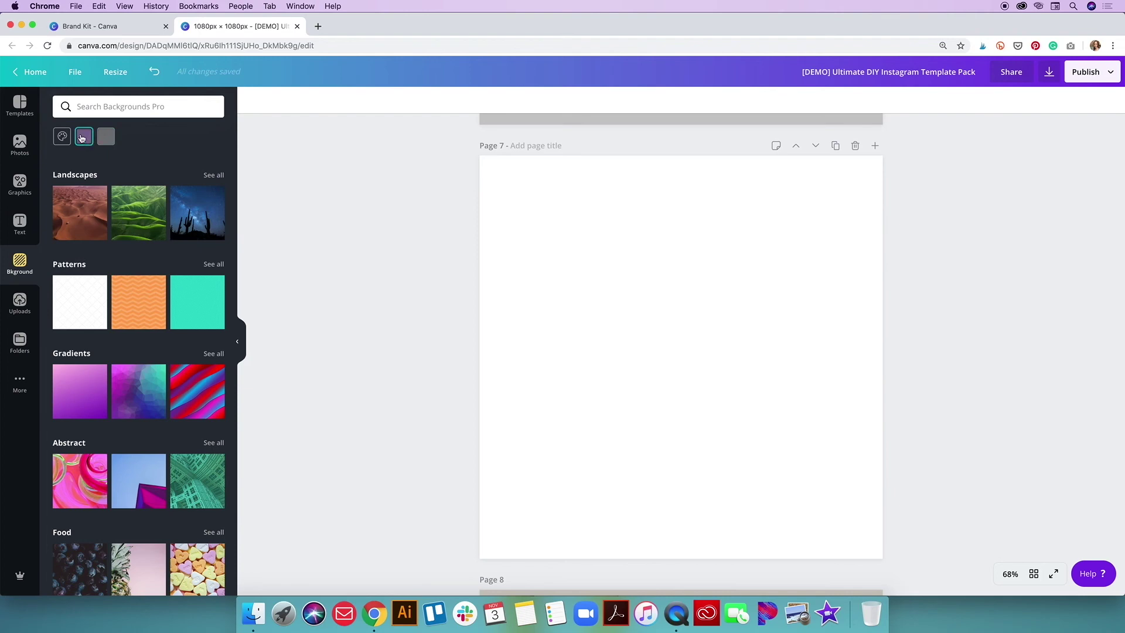
Try the purple brand color and the desert dunes landscape as page 7's background, undoing each one.
{"action": "left_click", "coordinate": [82, 138]}
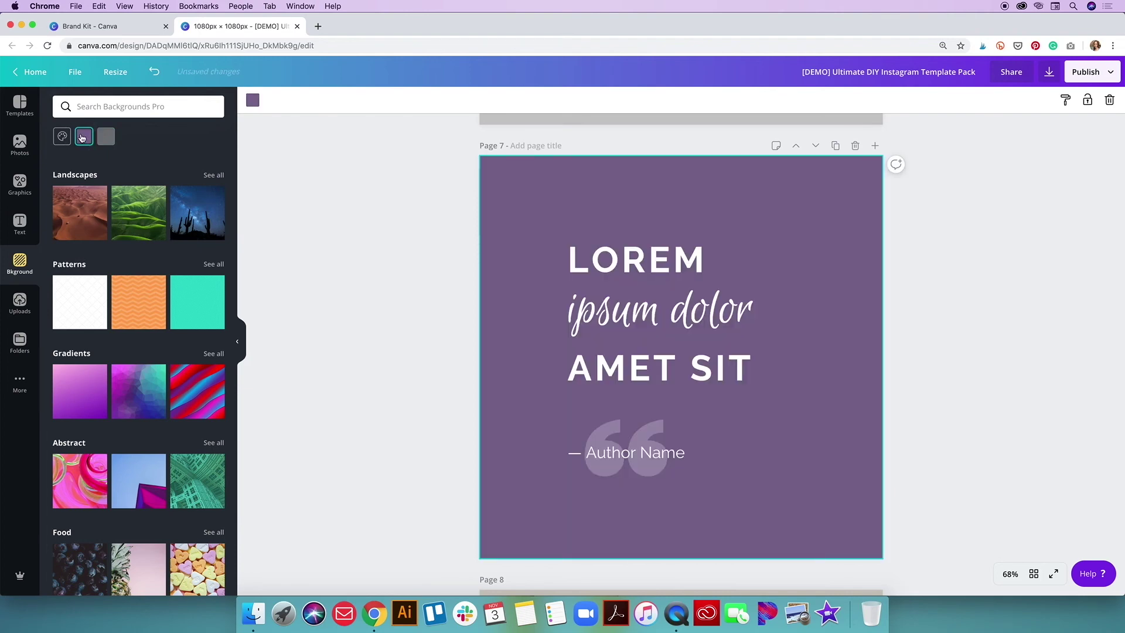
{"action": "key", "text": "super+z"}
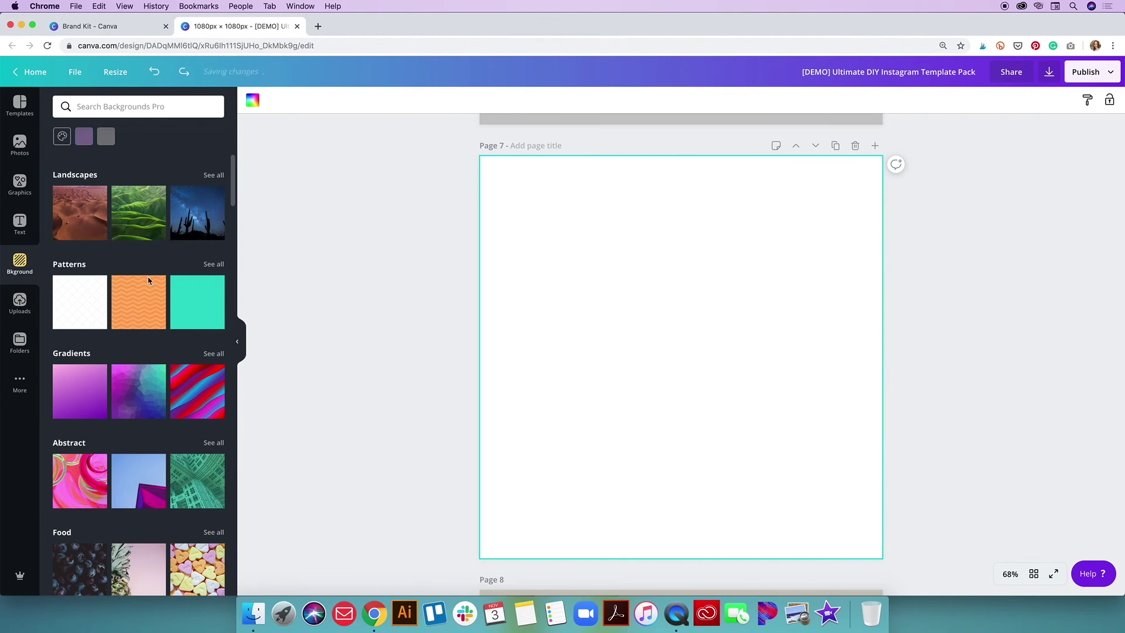
{"action": "left_click_drag", "start_coordinate": [93, 208], "coordinate": [594, 217]}
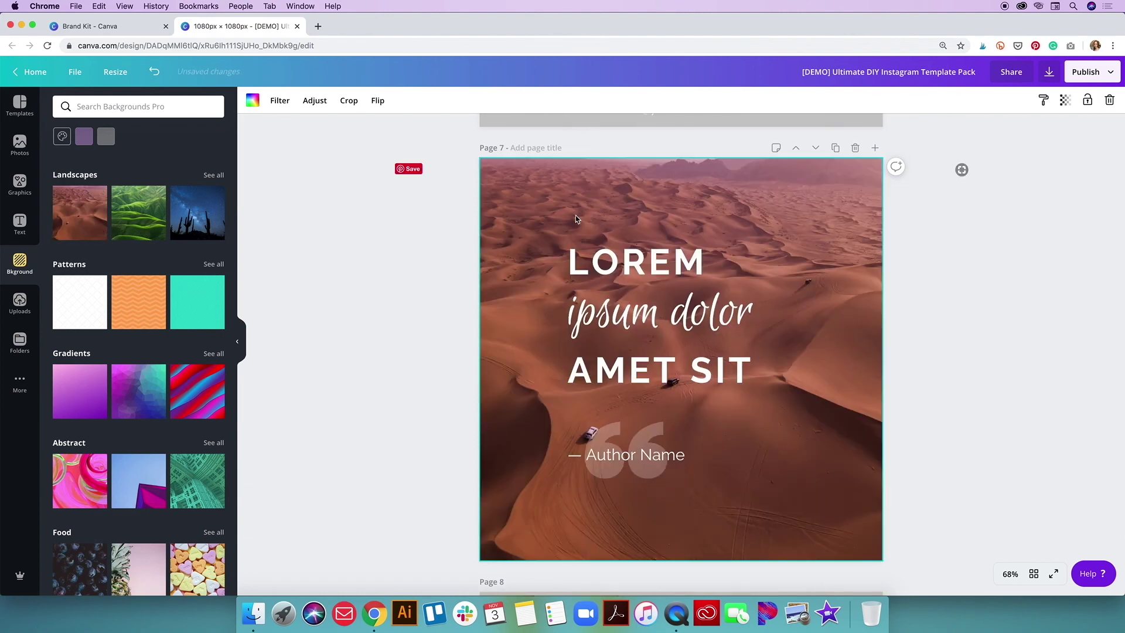
{"action": "key", "text": "super+z"}
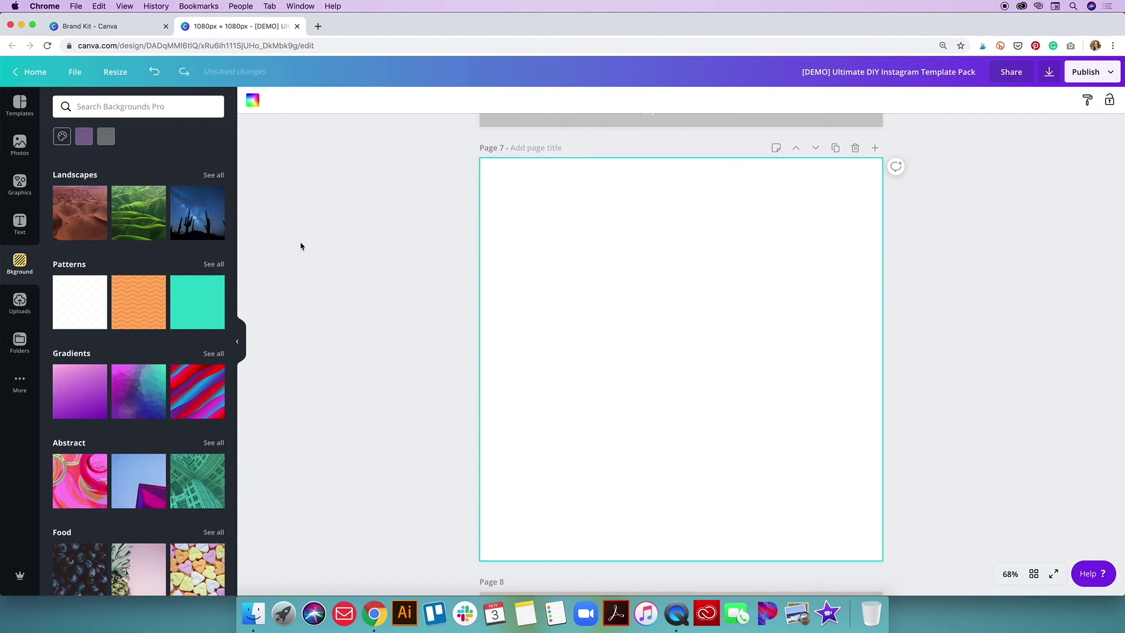
Try the orange chevron pattern as page 7's background, undo back to the original green square, and hide the background choices.
{"action": "left_click_drag", "start_coordinate": [144, 297], "coordinate": [532, 238]}
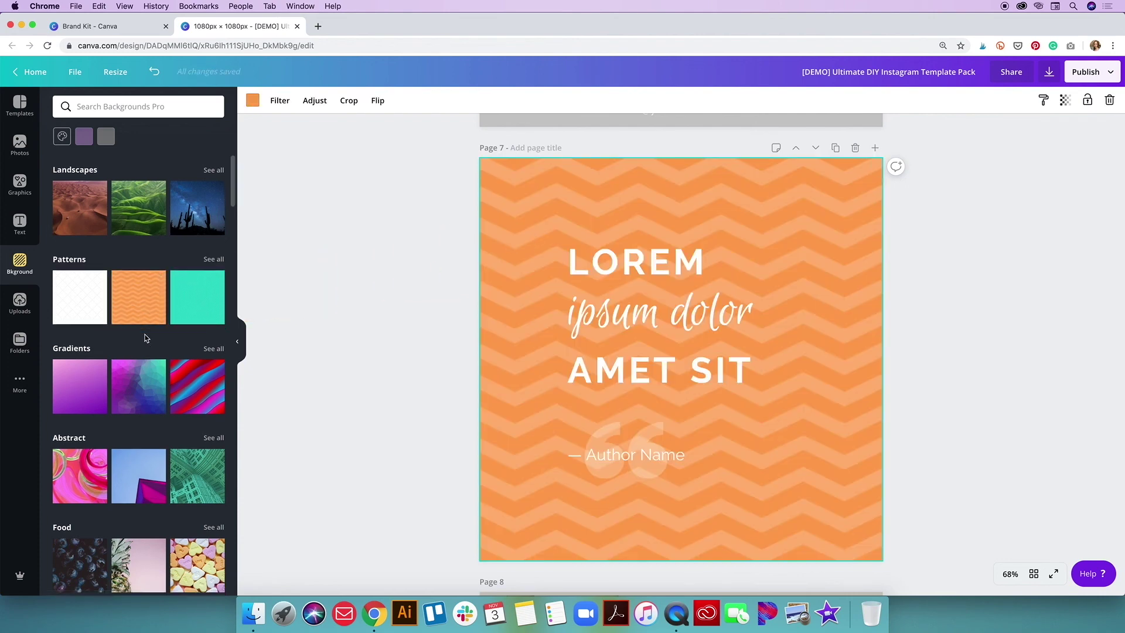
{"action": "scroll", "coordinate": [158, 338], "scroll_direction": "down", "scroll_amount": 15}
{"action": "scroll", "coordinate": [145, 338], "scroll_direction": "up", "scroll_amount": 10}
{"action": "scroll", "coordinate": [146, 338], "scroll_direction": "up", "scroll_amount": 5}
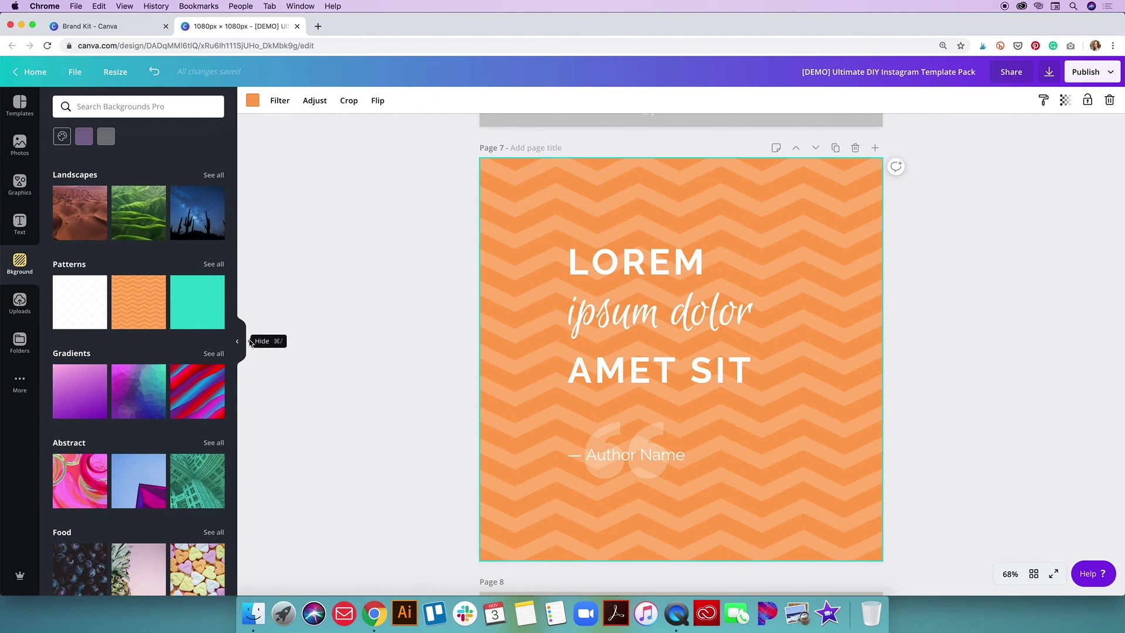
{"action": "key", "text": "super+z"}
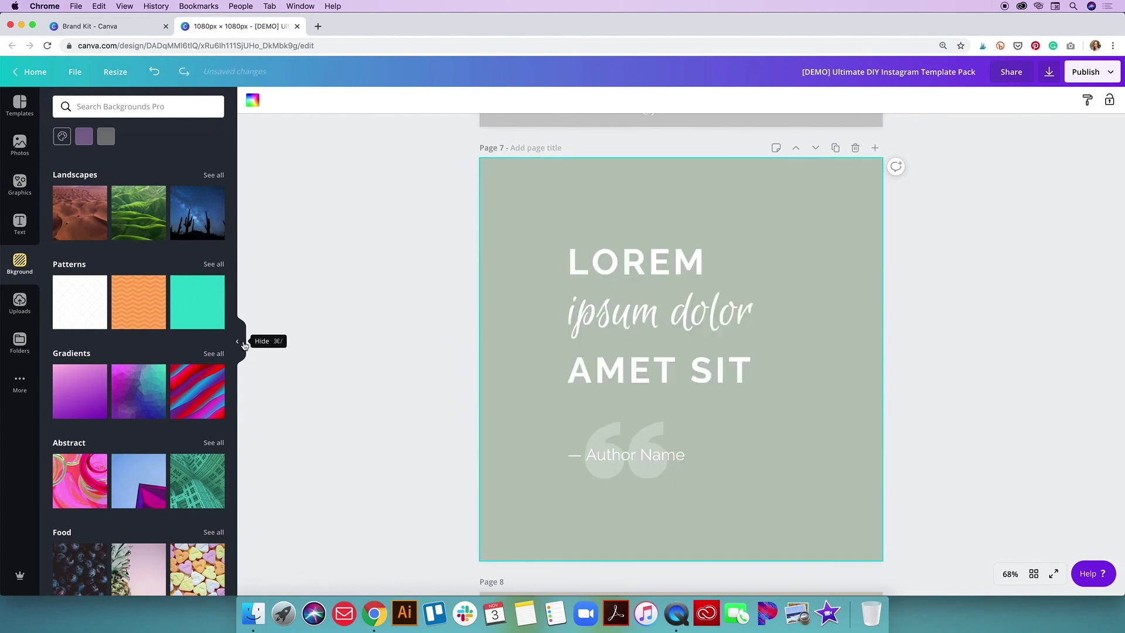
{"action": "left_click", "coordinate": [241, 343]}
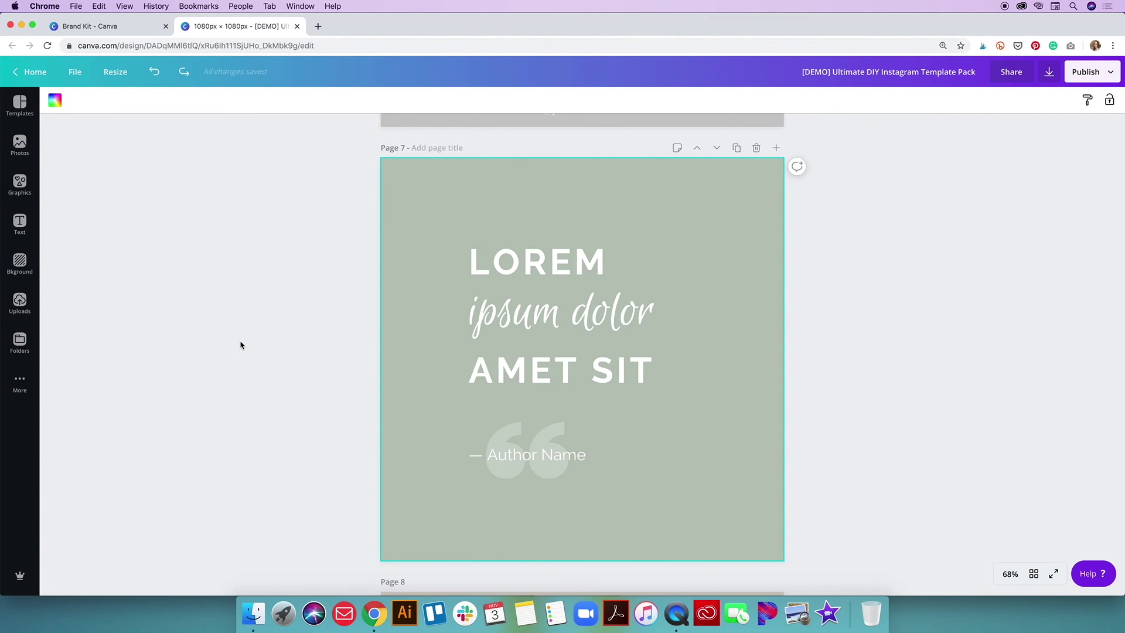